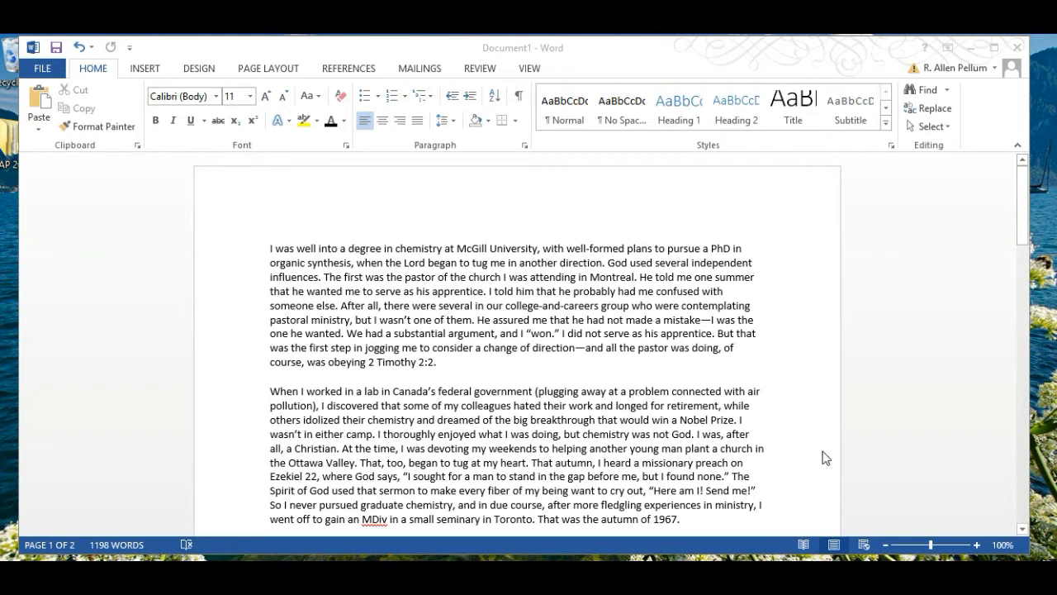
pyautogui.click(275, 253)
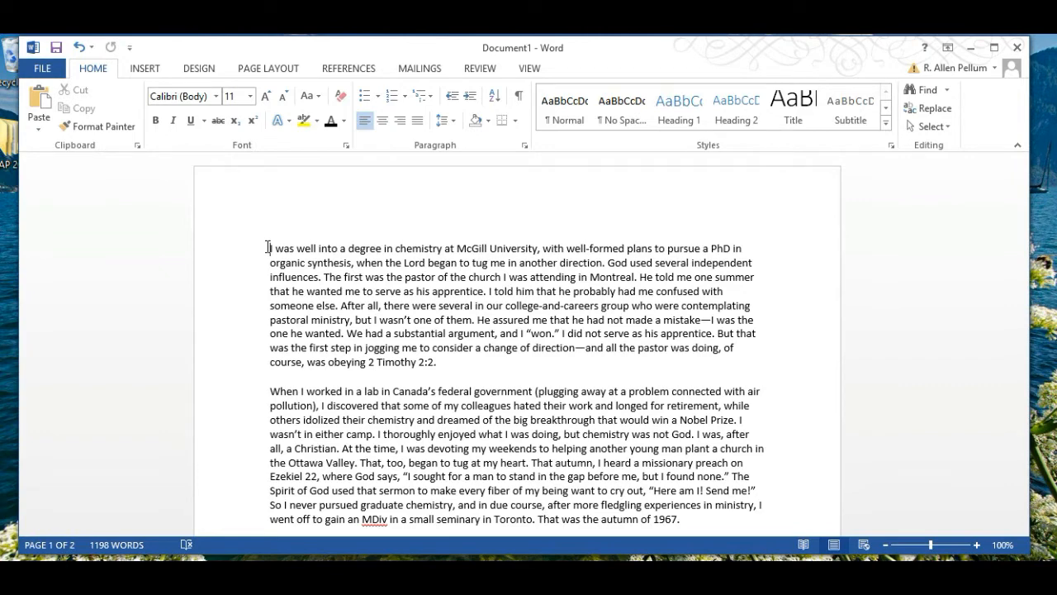
pyautogui.hotkey('ctrl', 'a')
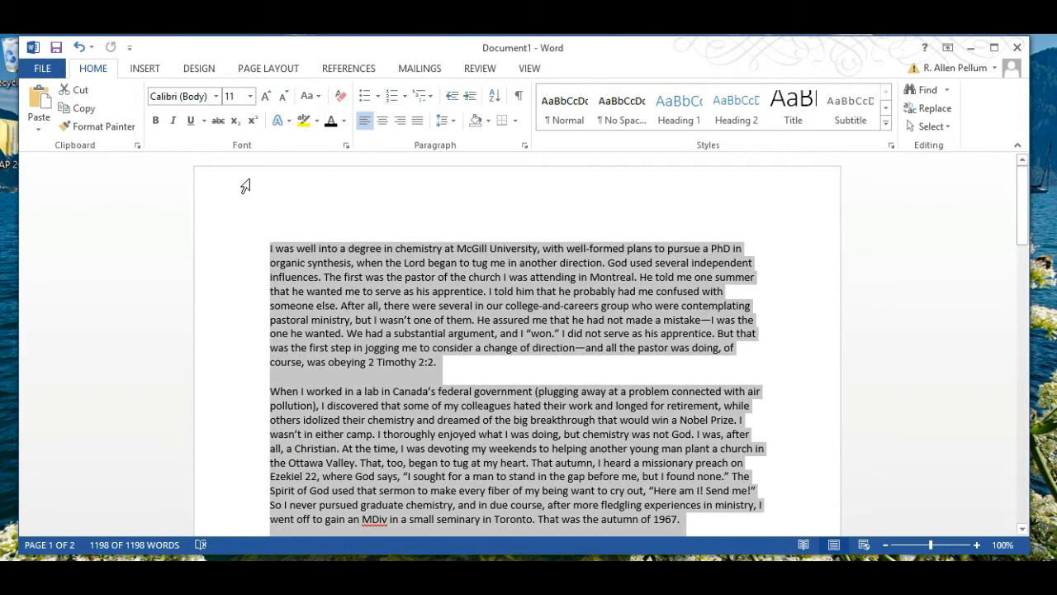
pyautogui.click(269, 247)
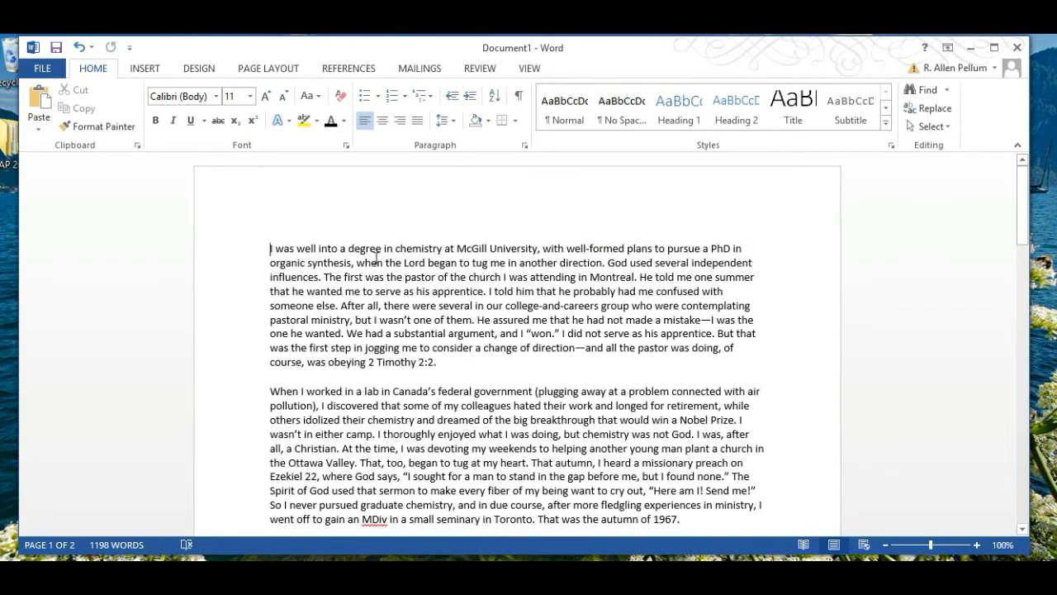
pyautogui.hotkey('ctrl', 'shift', 'End')
pyautogui.scroll(20, 548, 454)
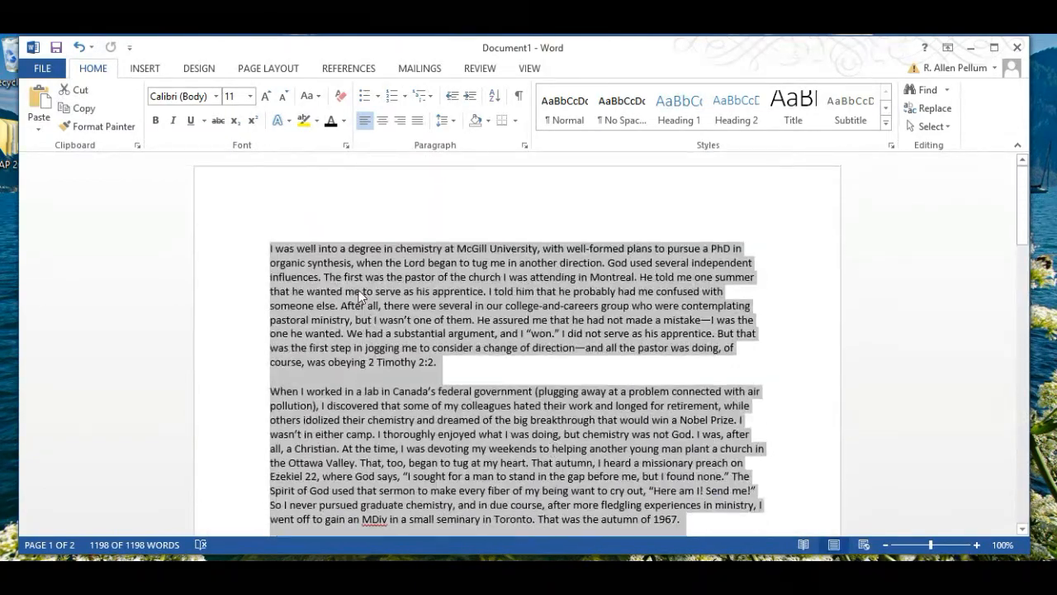
pyautogui.click(271, 250)
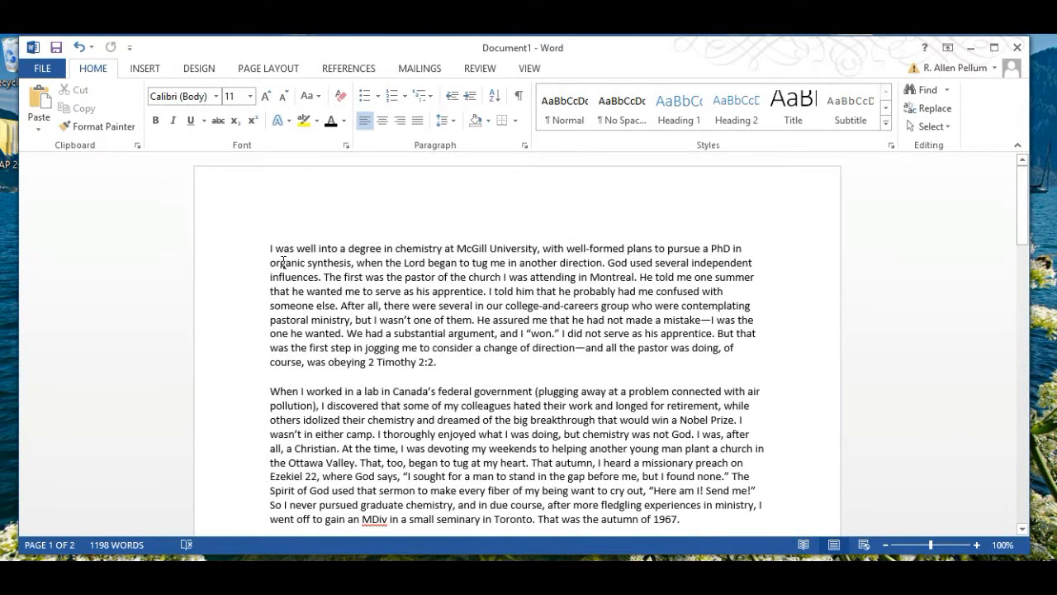
# - Set the entire document's paragraph spacing to 0 pt before and after, with double line spacing
pyautogui.hotkey('ctrl', 'a')
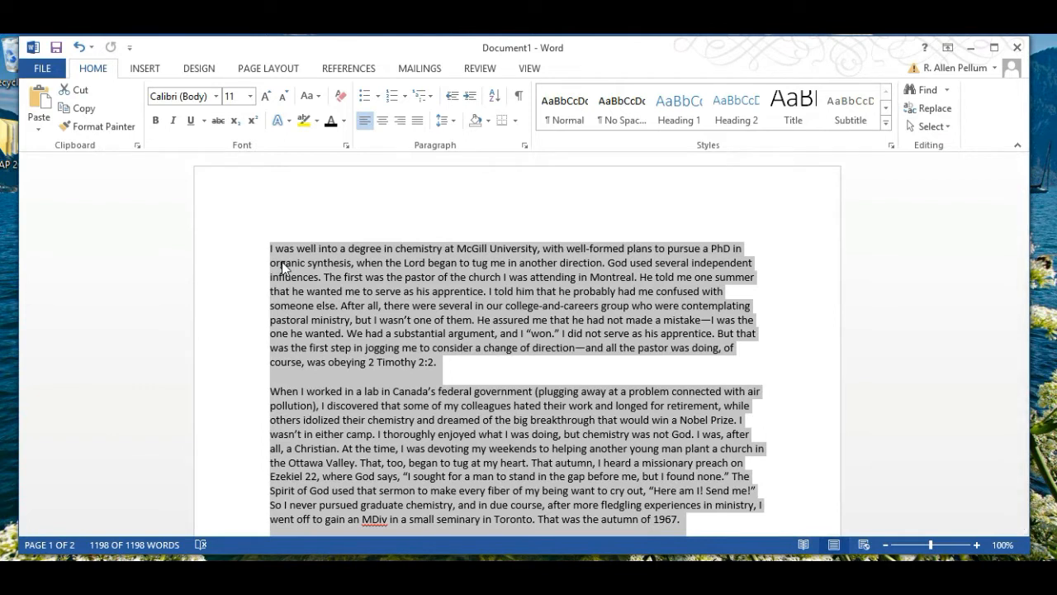
pyautogui.rightClick(281, 265)
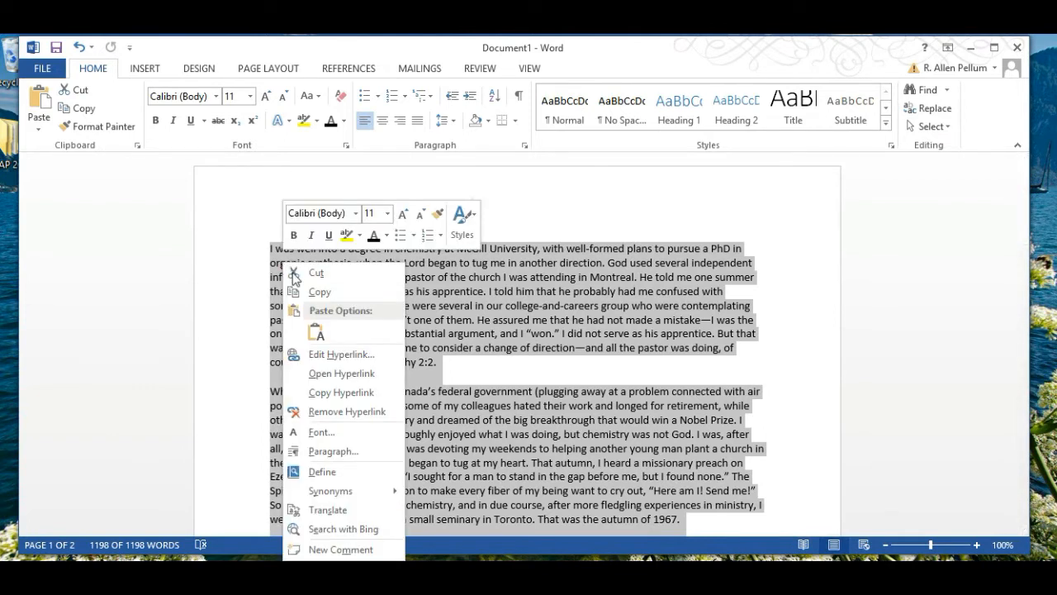
pyautogui.click(351, 456)
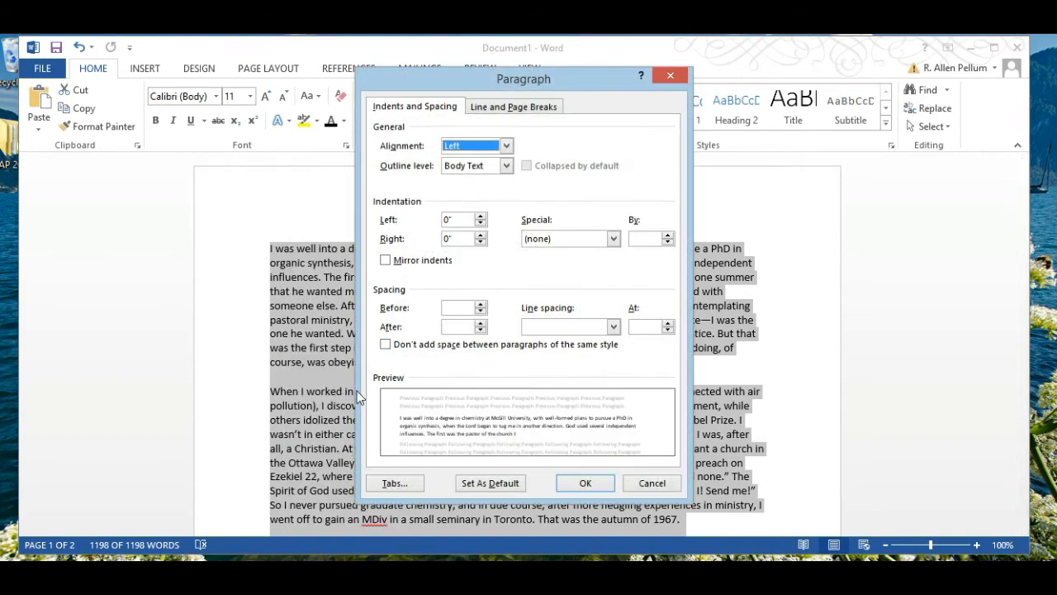
pyautogui.click(481, 312)
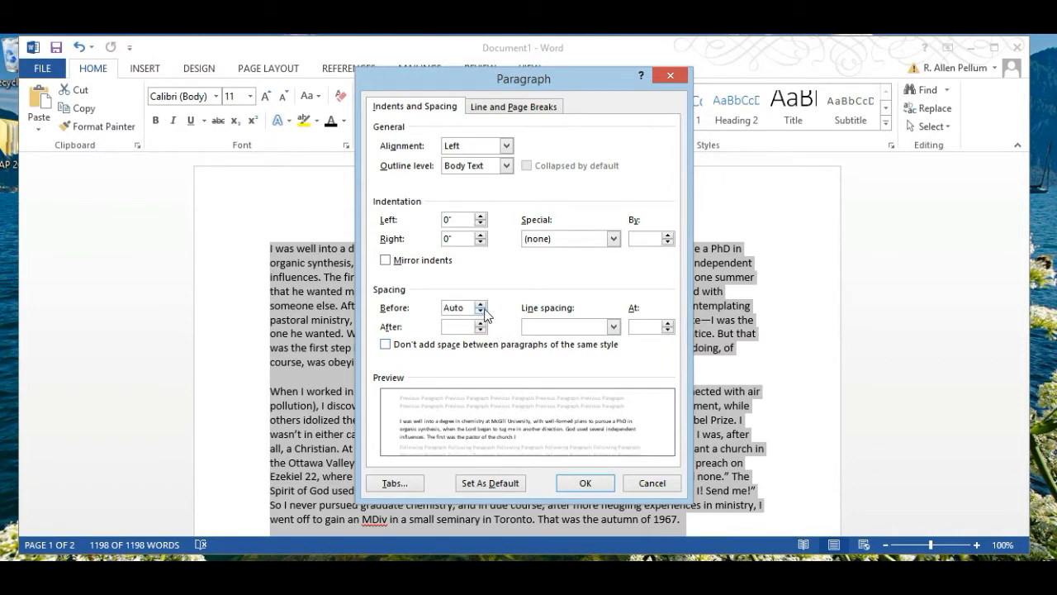
pyautogui.click(480, 304)
pyautogui.click(480, 322)
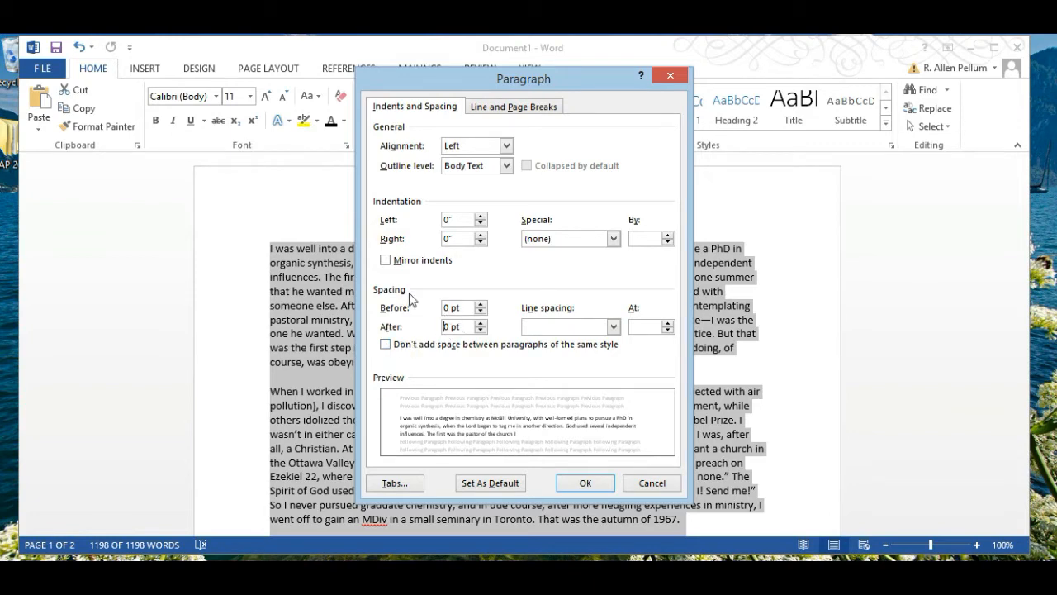
pyautogui.click(612, 327)
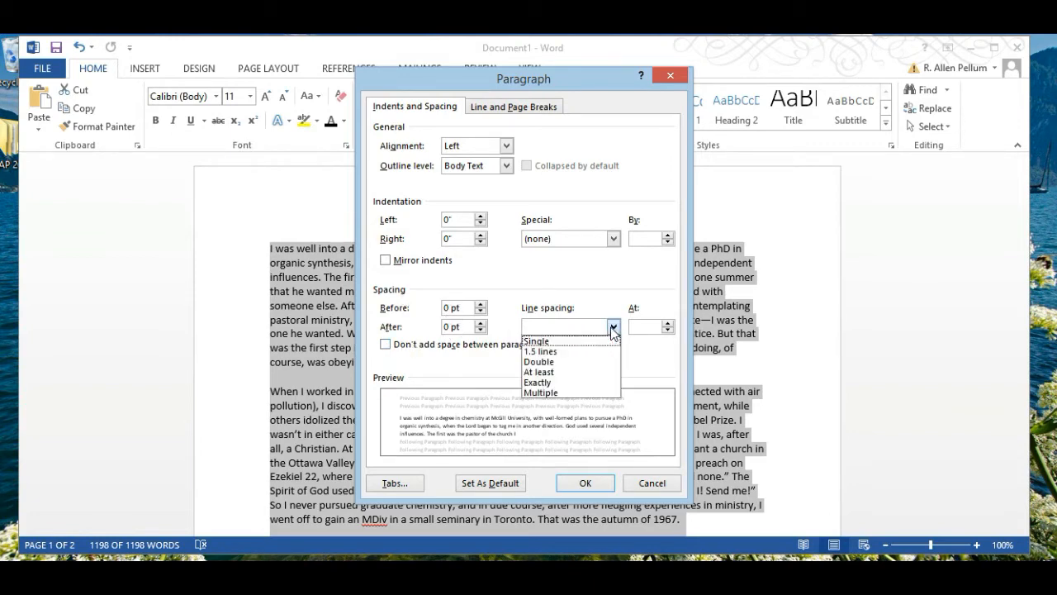
pyautogui.click(591, 360)
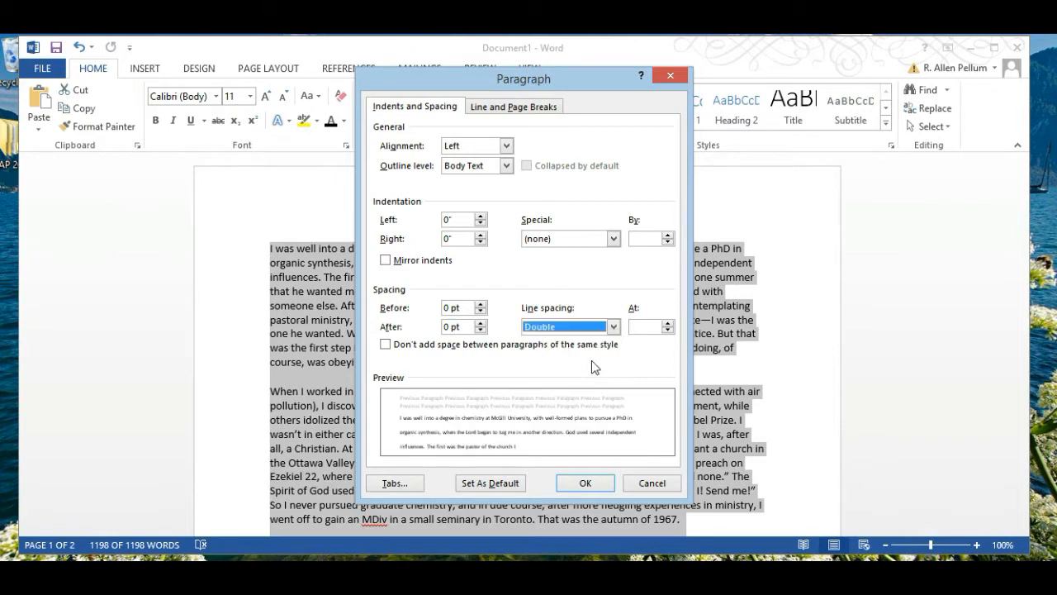
pyautogui.click(598, 486)
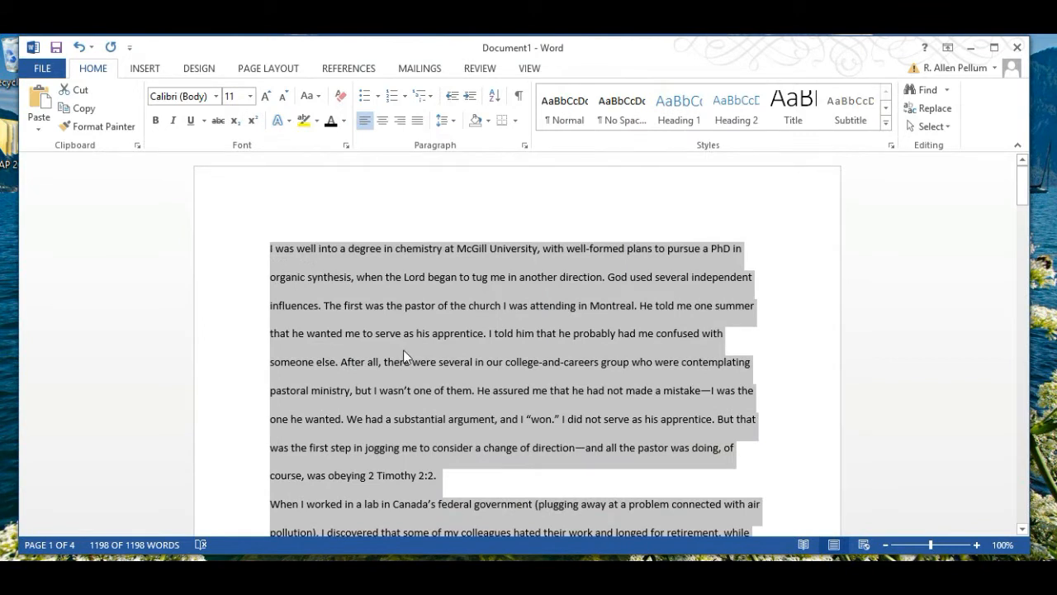
# - Change all of the document's text to Times New Roman, size 12
pyautogui.rightClick(403, 355)
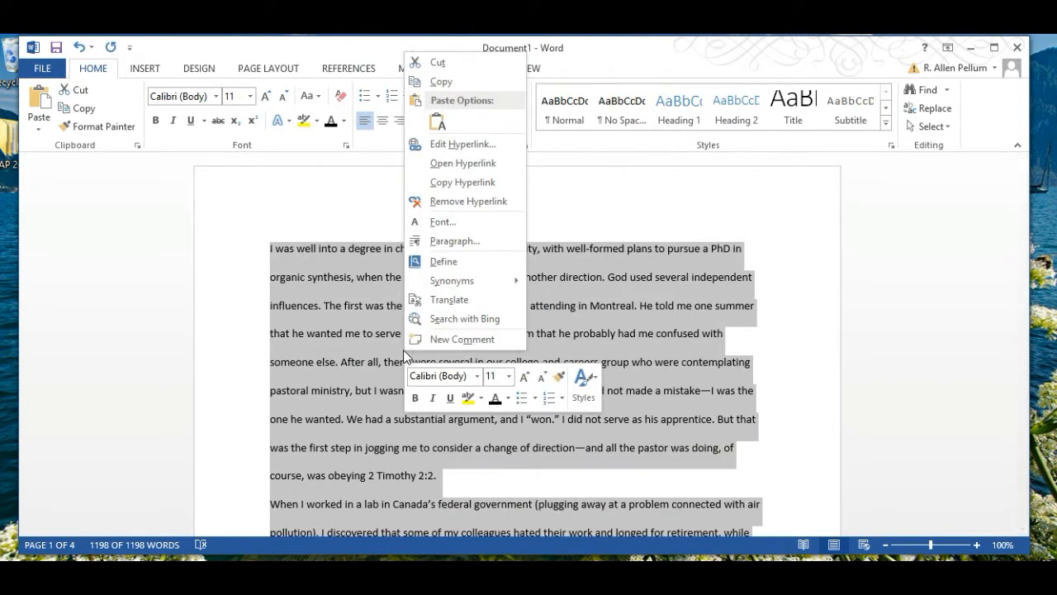
pyautogui.click(477, 377)
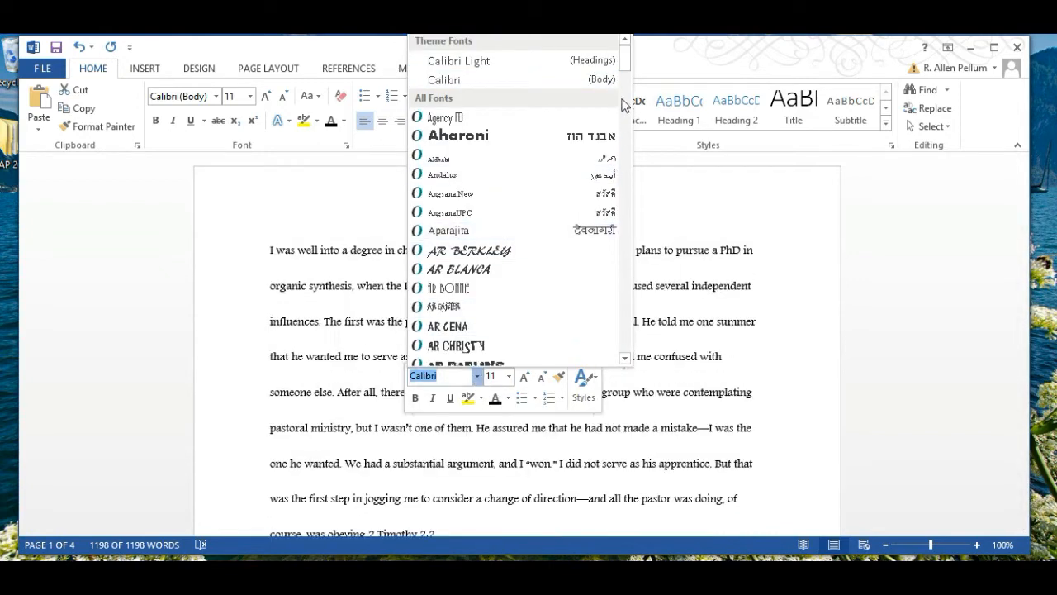
pyautogui.scroll(-7, 612, 97)
pyautogui.scroll(-12, 612, 97)
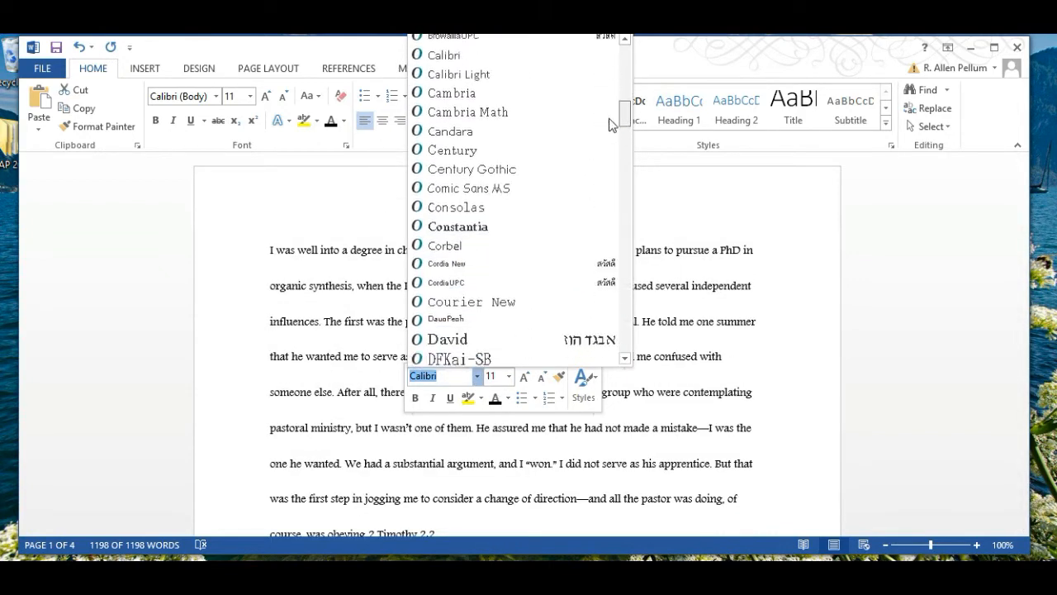
pyautogui.scroll(-11, 609, 156)
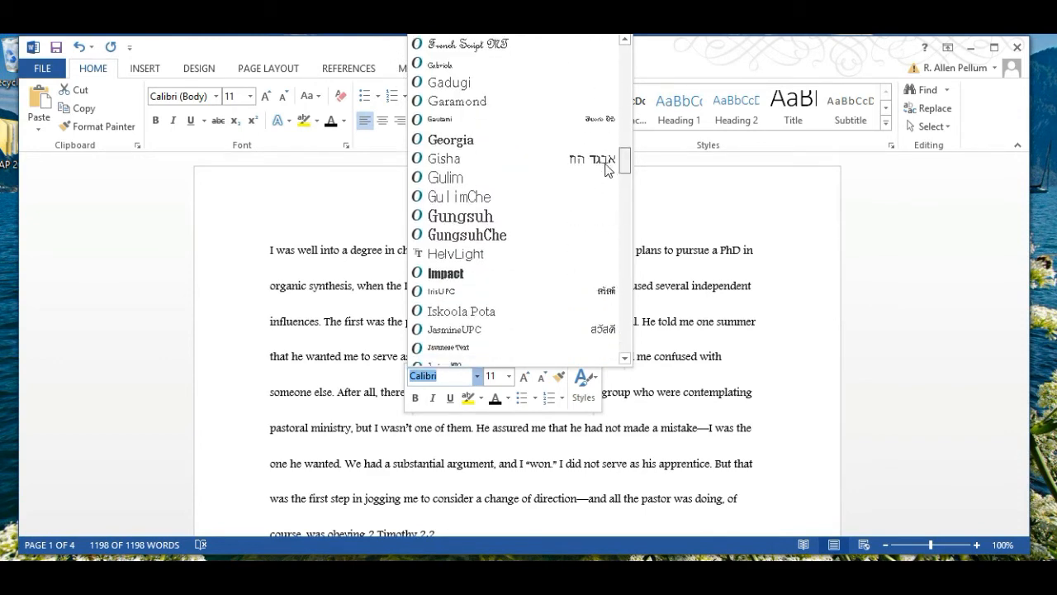
pyautogui.scroll(-12, 607, 208)
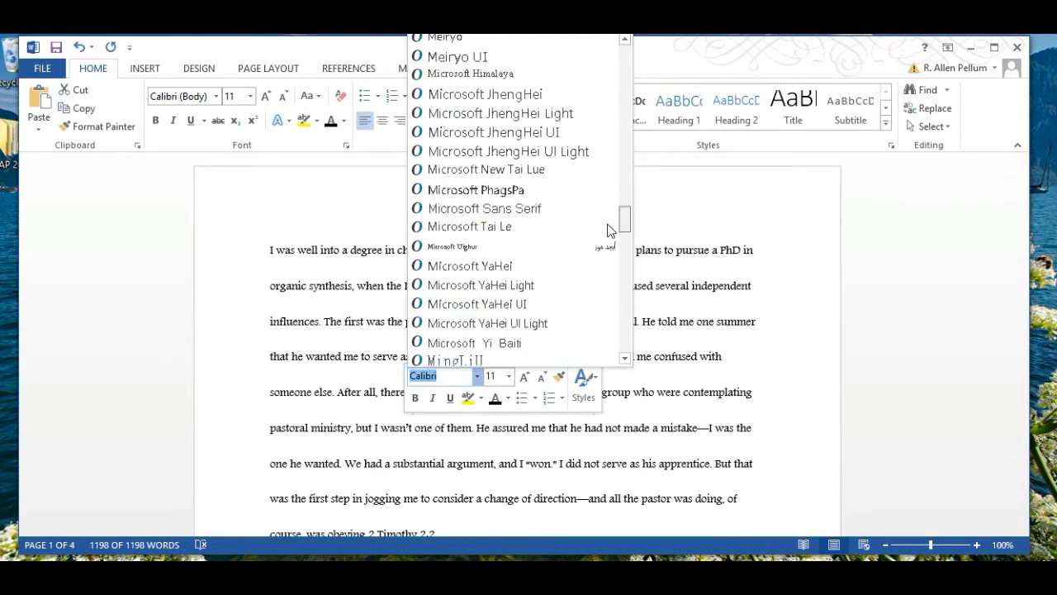
pyautogui.scroll(-11, 611, 285)
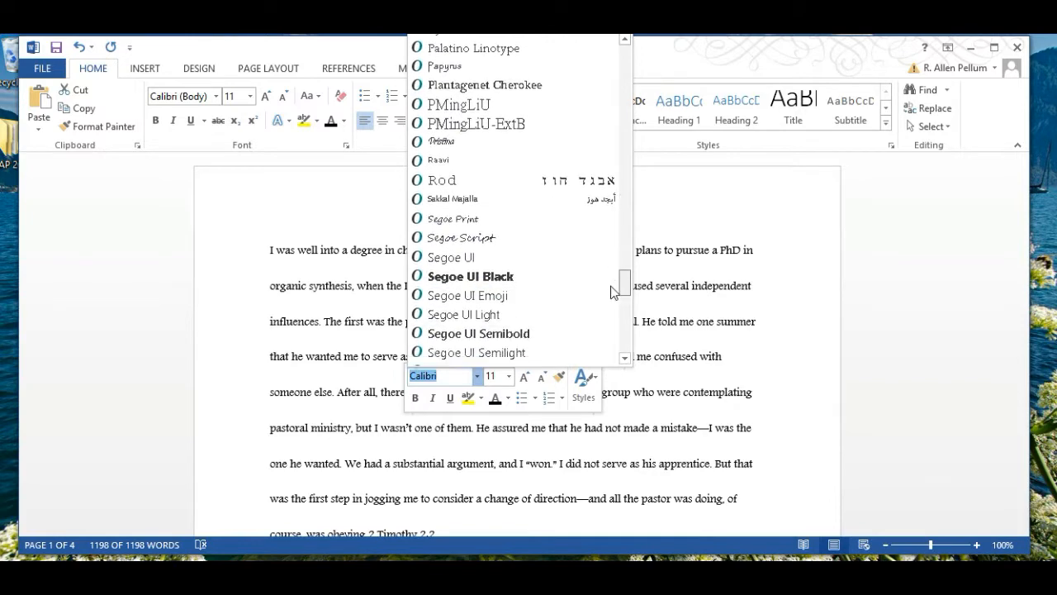
pyautogui.scroll(-6, 614, 316)
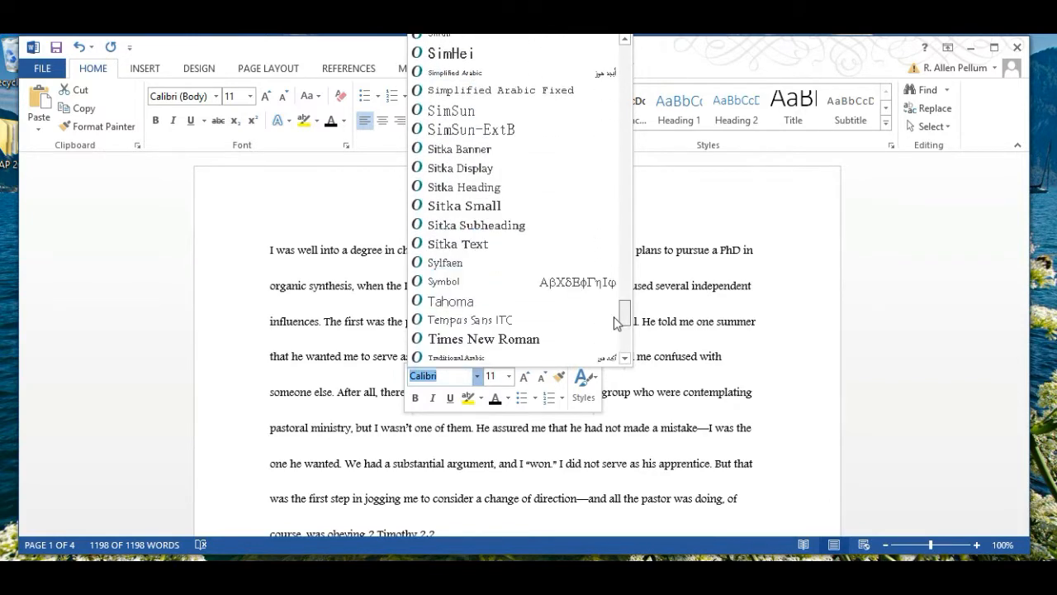
pyautogui.click(553, 322)
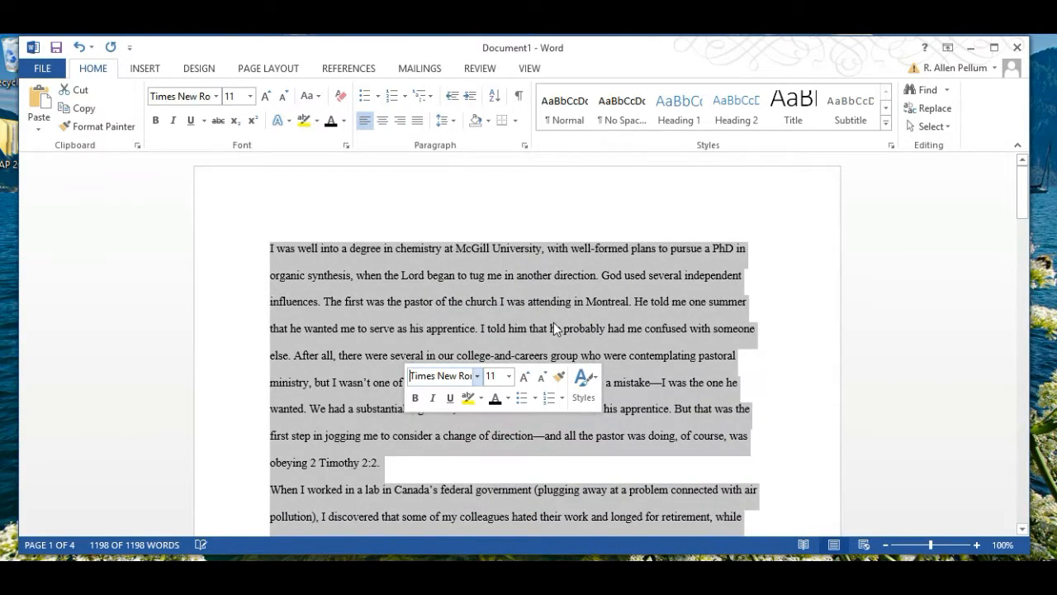
pyautogui.click(509, 376)
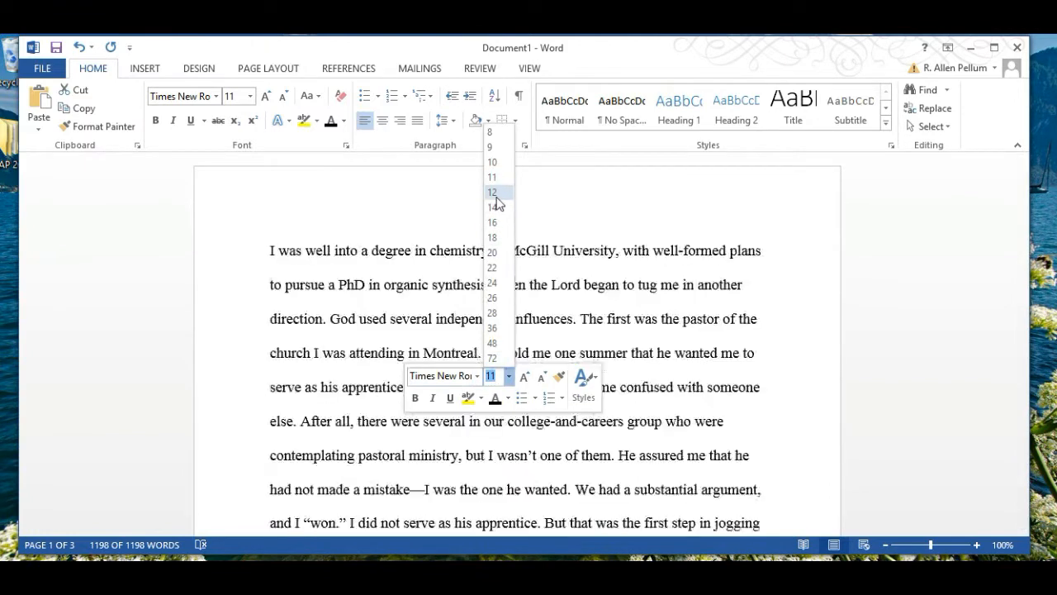
pyautogui.click(496, 198)
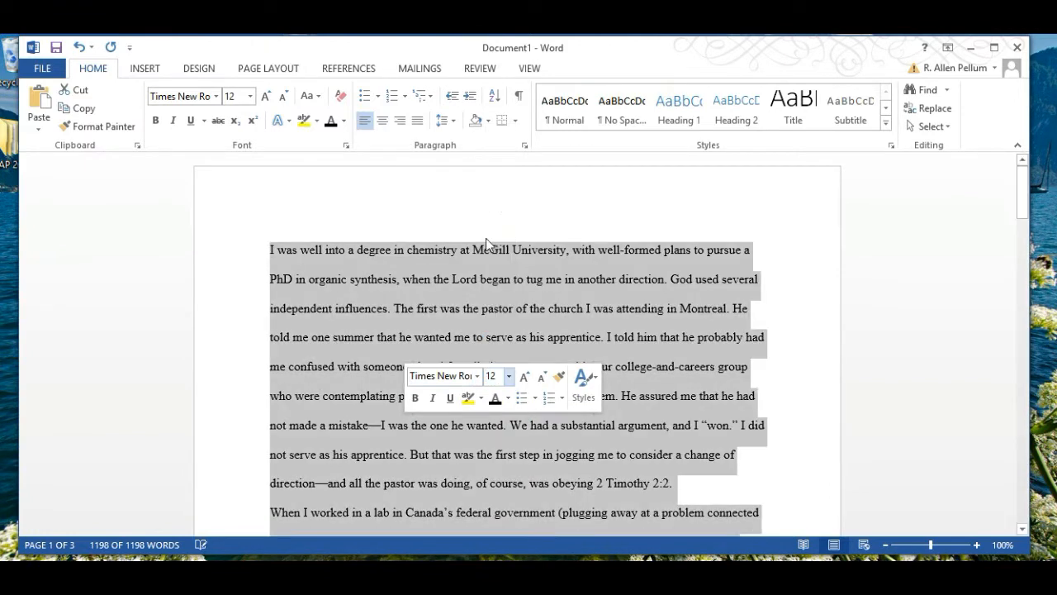
pyautogui.click(378, 315)
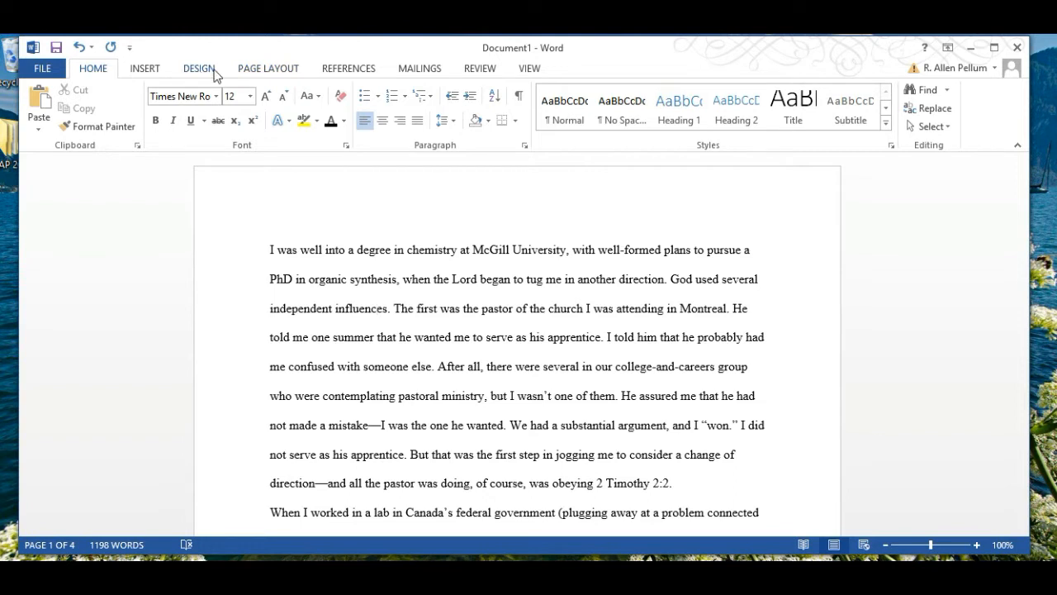
# - Apply the Normal margin preset with 1" margins on all sides of the page
pyautogui.click(239, 71)
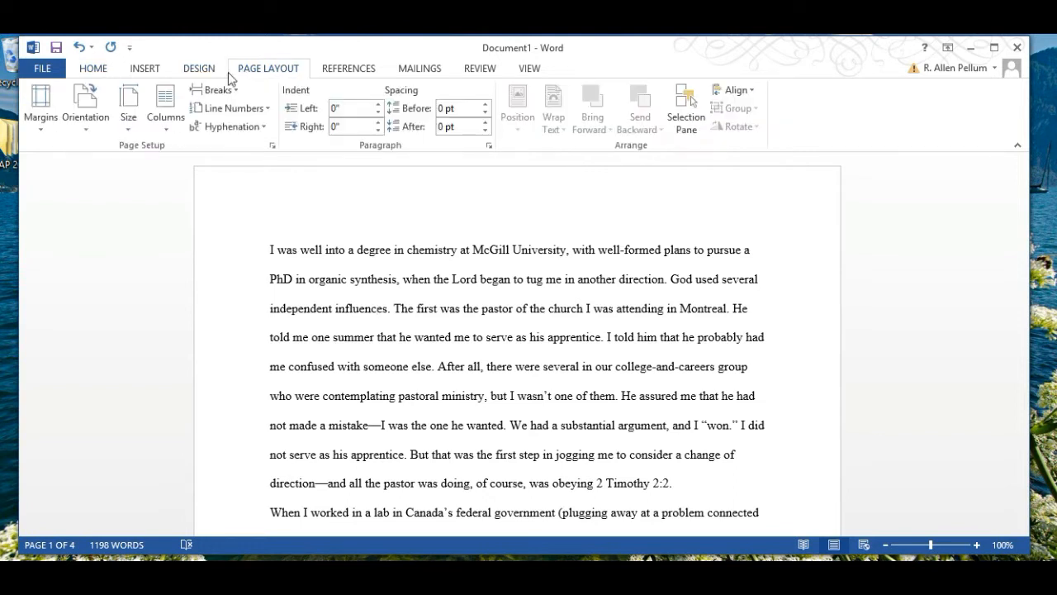
pyautogui.click(43, 124)
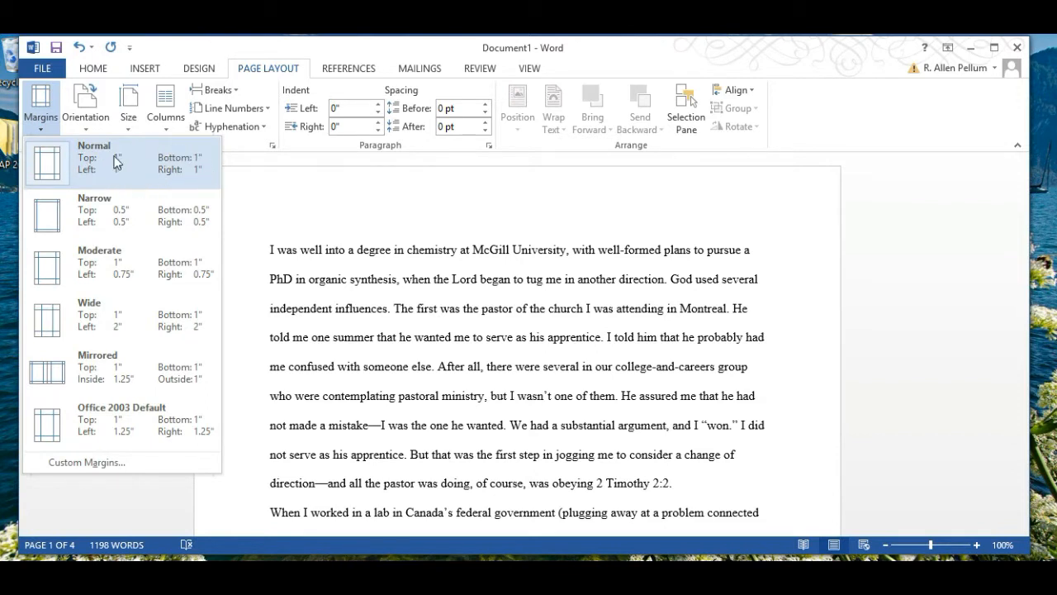
pyautogui.click(189, 163)
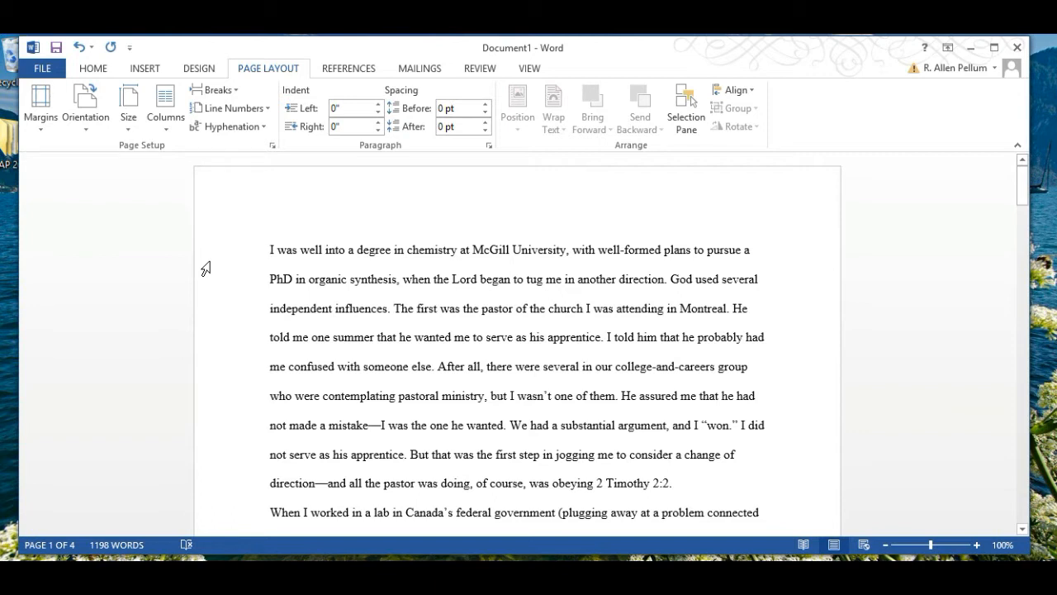
# - Insert a right-aligned page number in the page header using the Plain Number 3 style
pyautogui.doubleClick(719, 190)
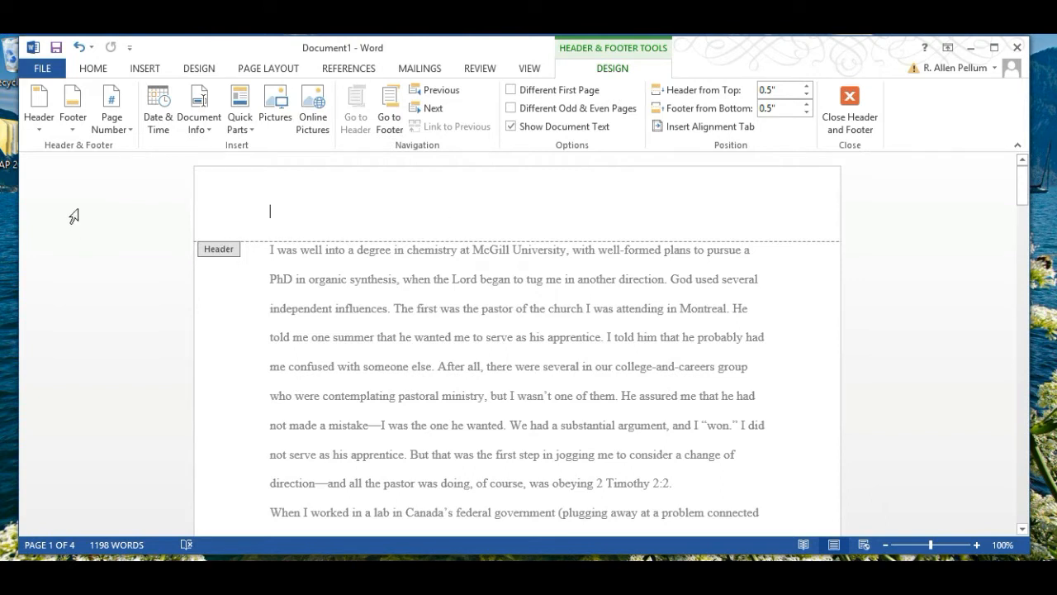
pyautogui.click(108, 110)
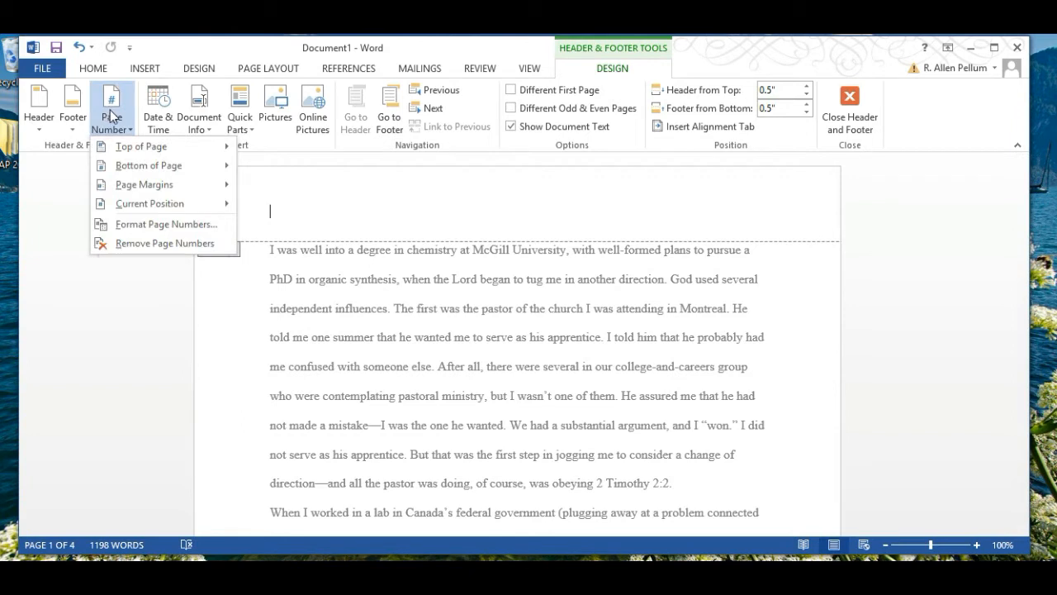
pyautogui.moveTo(120, 150)
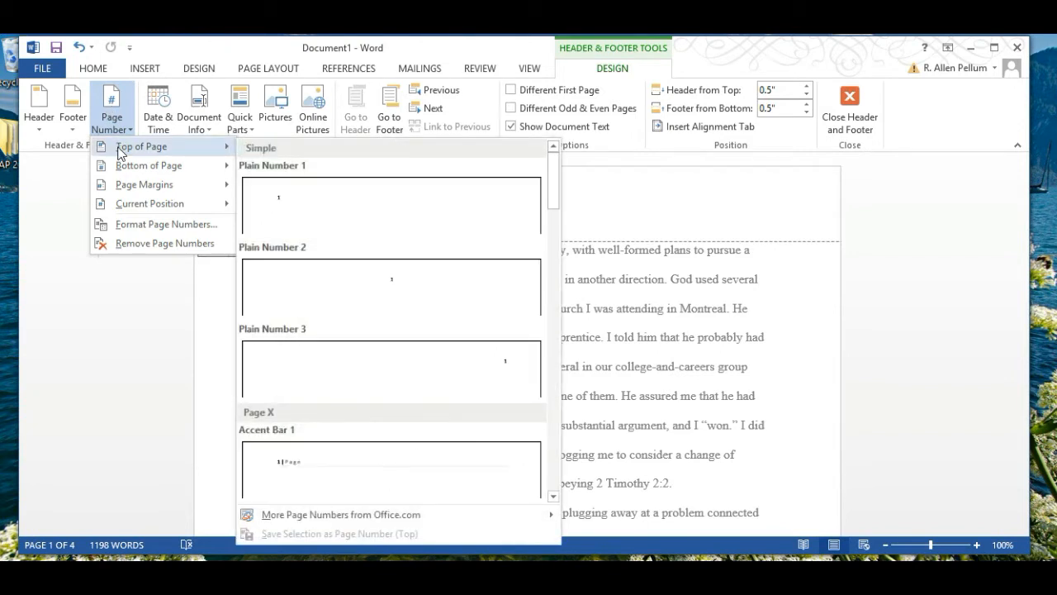
pyautogui.click(326, 366)
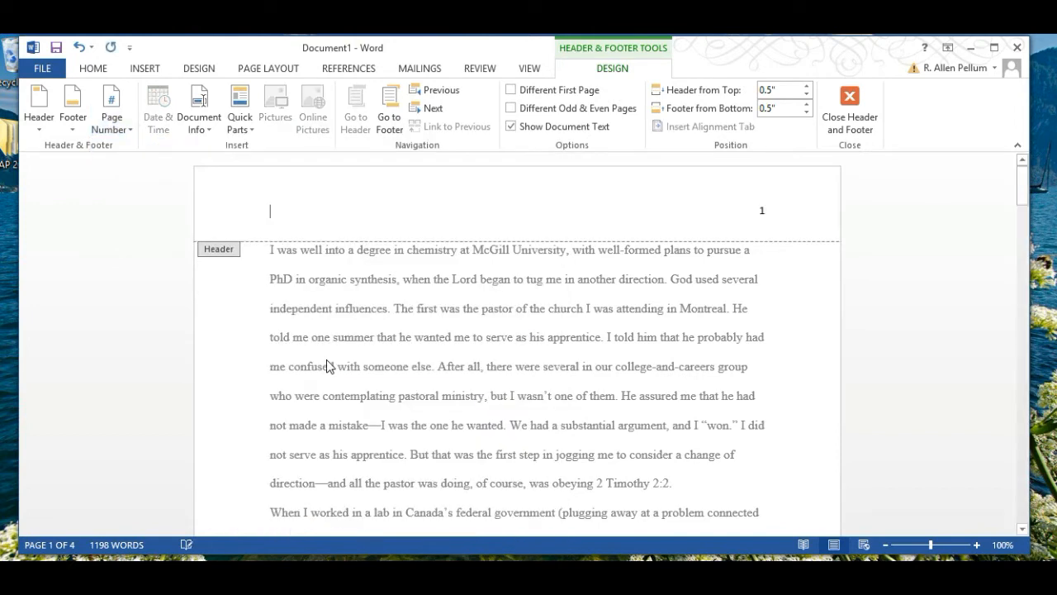
# - Format the header's page number in Times New Roman, matching the body text's font size
pyautogui.rightClick(761, 212)
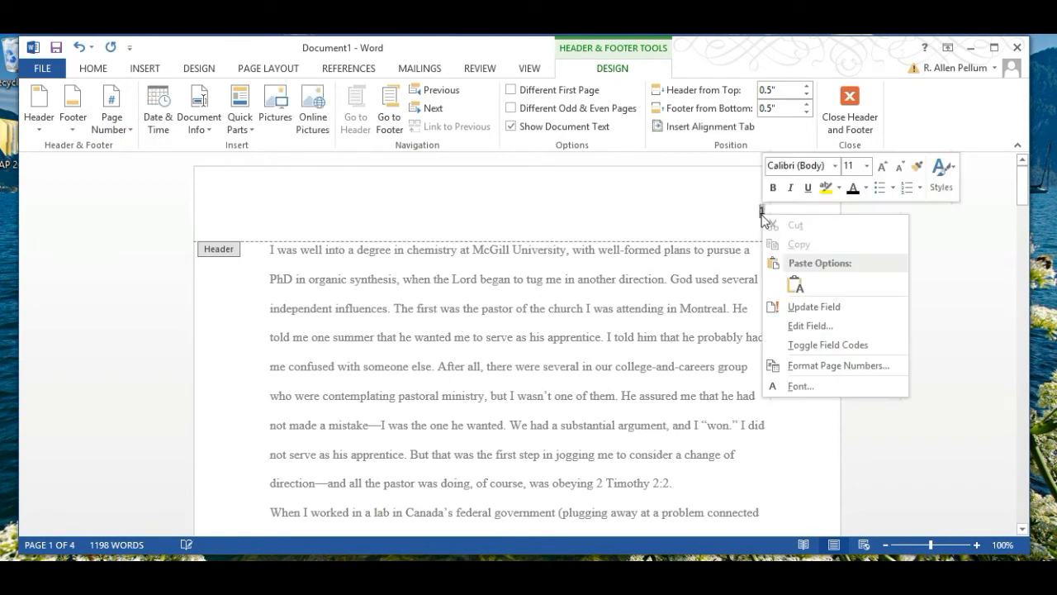
pyautogui.click(832, 169)
pyautogui.click(813, 267)
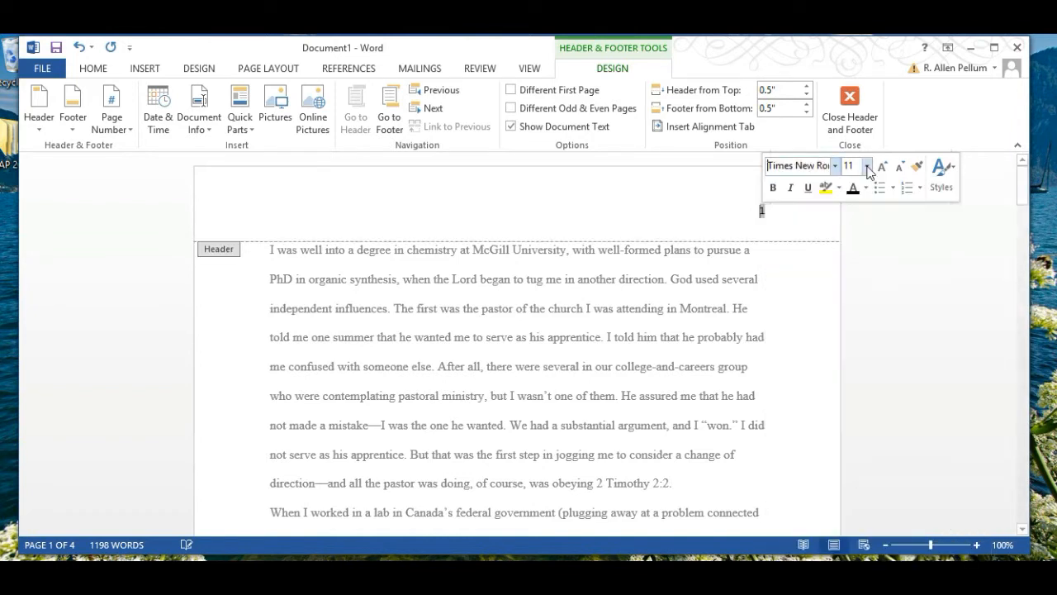
pyautogui.click(867, 166)
pyautogui.click(850, 244)
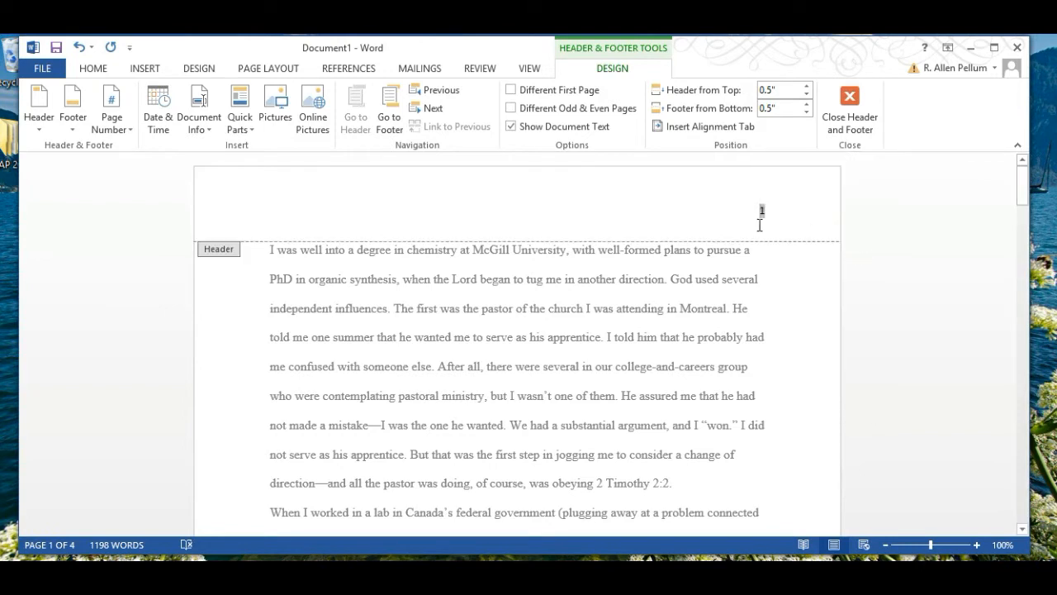
# - Enter the author's last name in the header directly before the page number, separated by a space
pyautogui.press('Home')
pyautogui.write('Pellum')
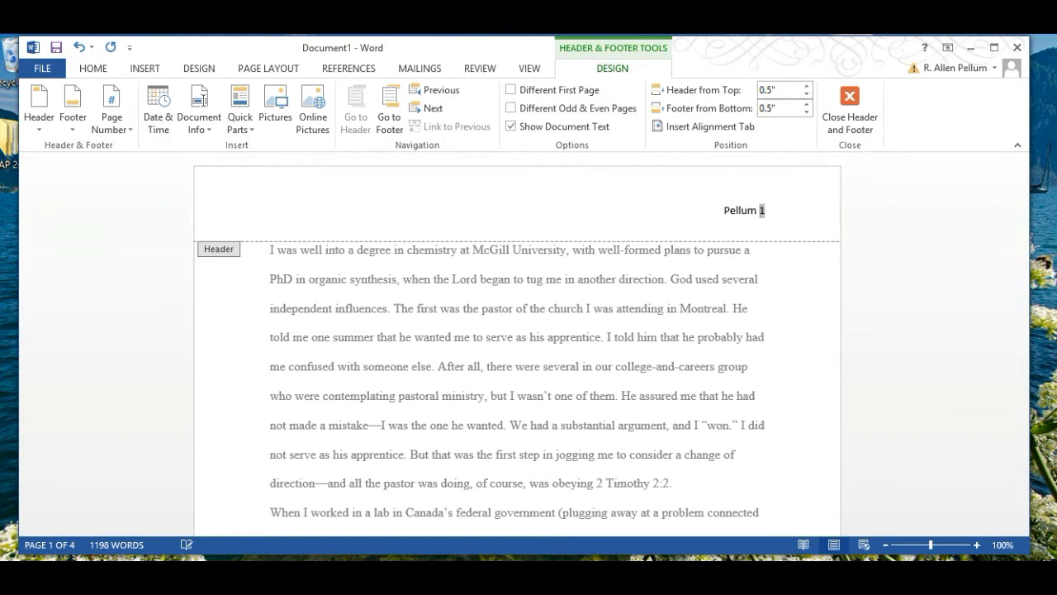
# - Format the header's last name and page number in Times New Roman, size 12, and check the header on the second page
pyautogui.moveTo(723, 211); pyautogui.dragTo(777, 217)
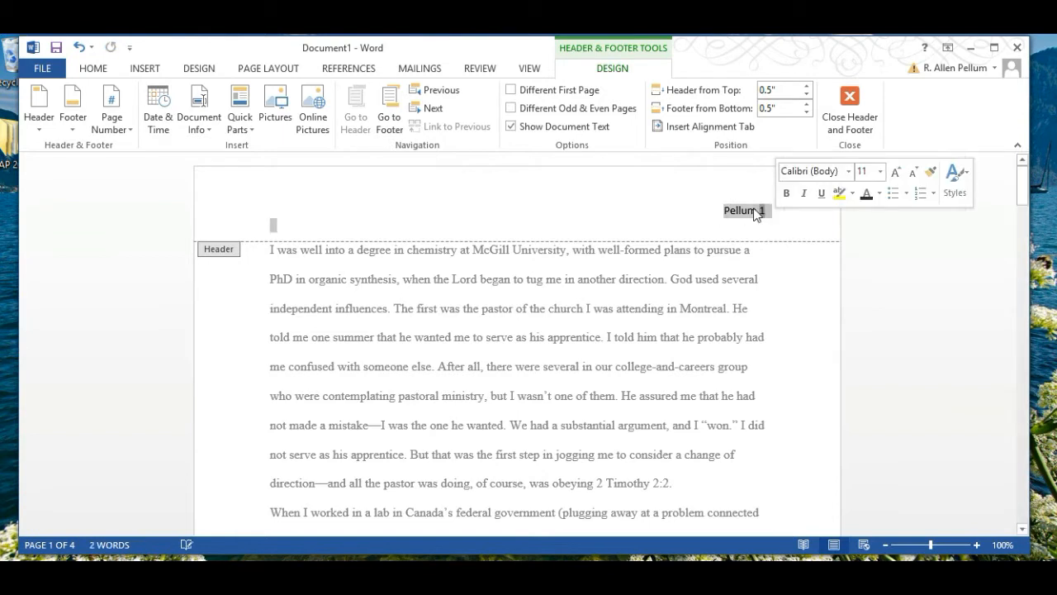
pyautogui.click(848, 171)
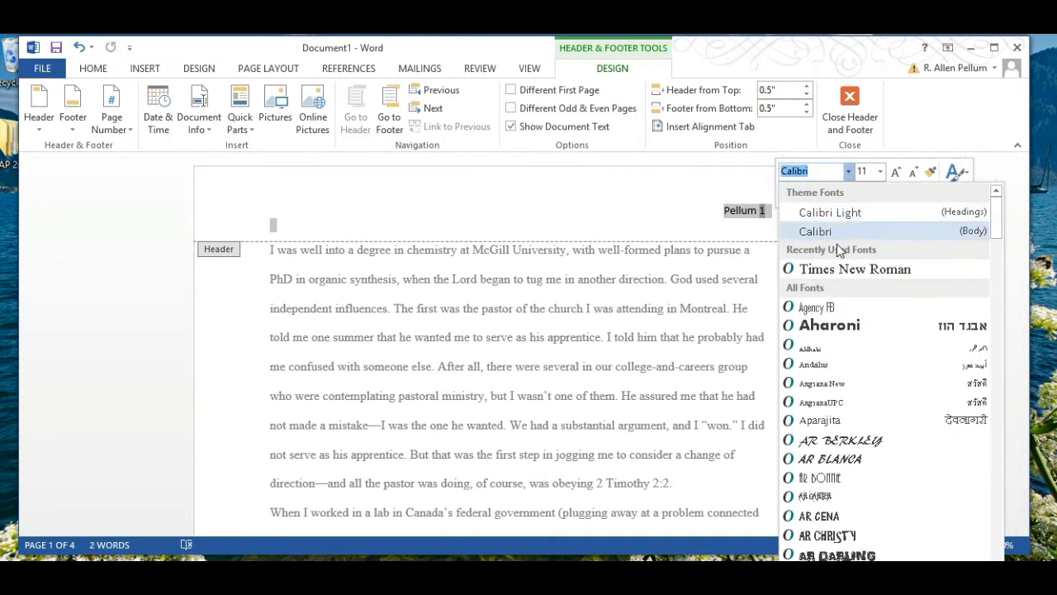
pyautogui.click(842, 268)
pyautogui.click(880, 171)
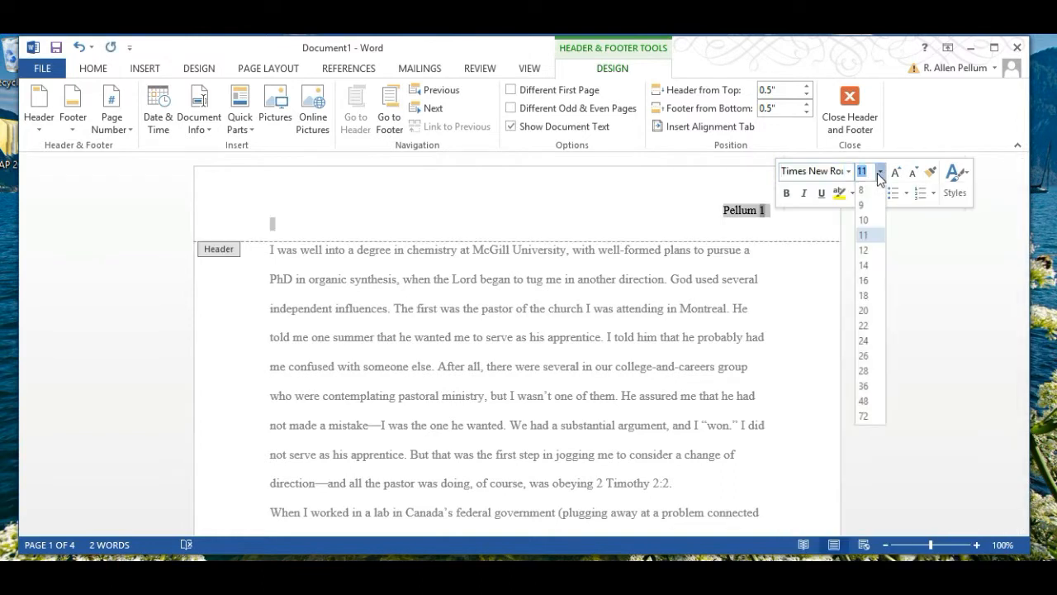
pyautogui.click(862, 249)
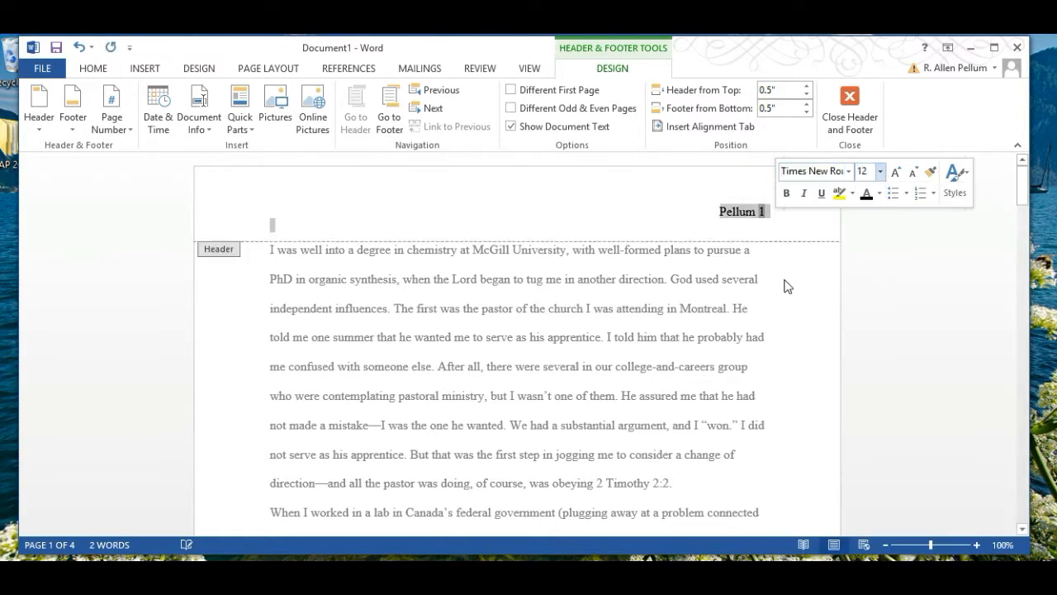
pyautogui.doubleClick(734, 275)
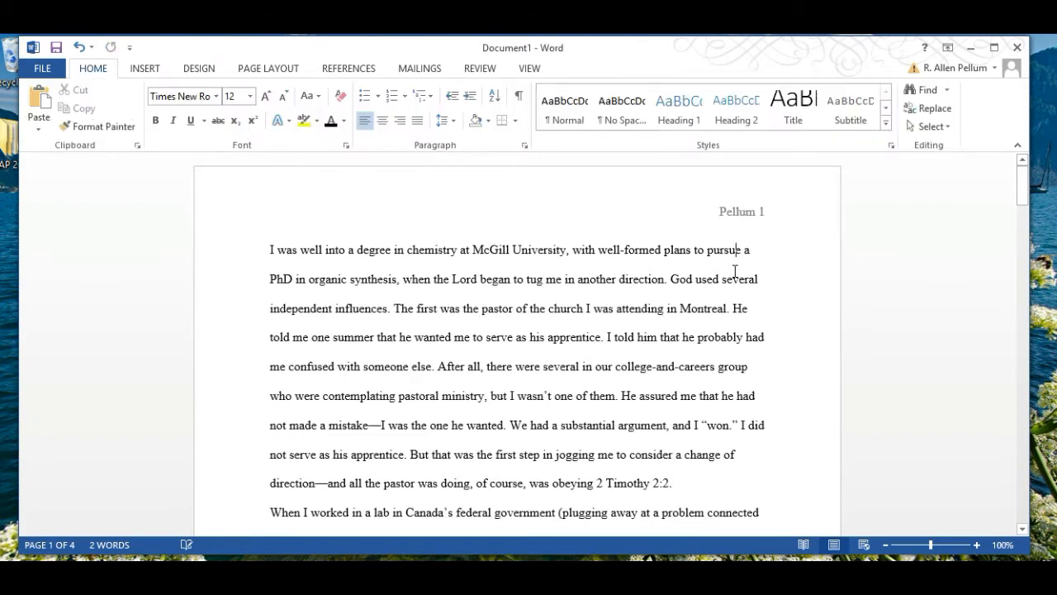
pyautogui.click(680, 305)
pyautogui.tripleClick(681, 305)
pyautogui.click(681, 306)
pyautogui.scroll(-9, 594, 328)
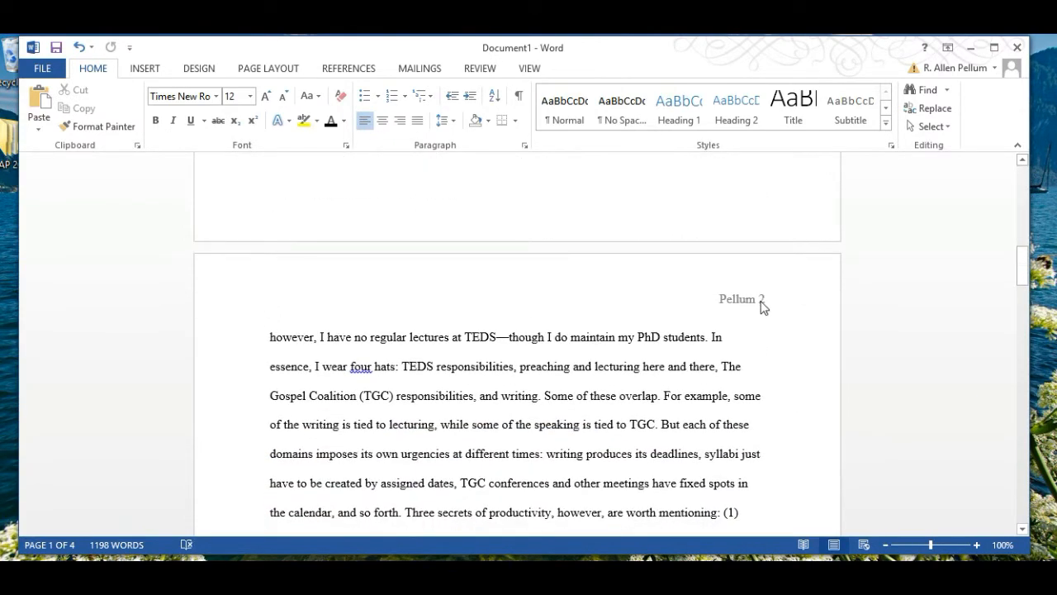
pyautogui.scroll(9, 757, 309)
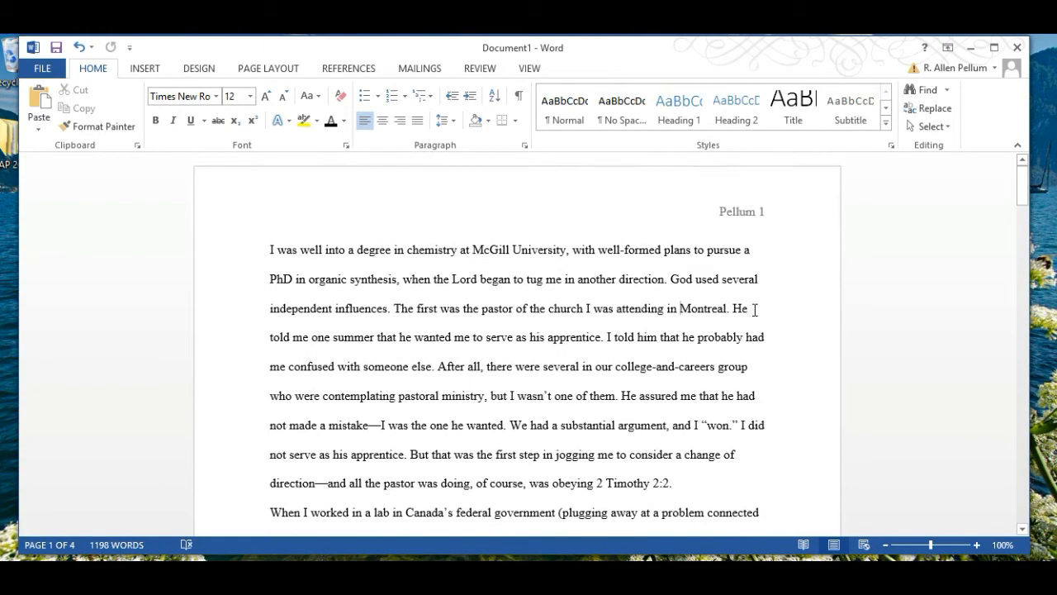
# - Delete the last name and page number from the header and return to the body text
pyautogui.doubleClick(764, 213)
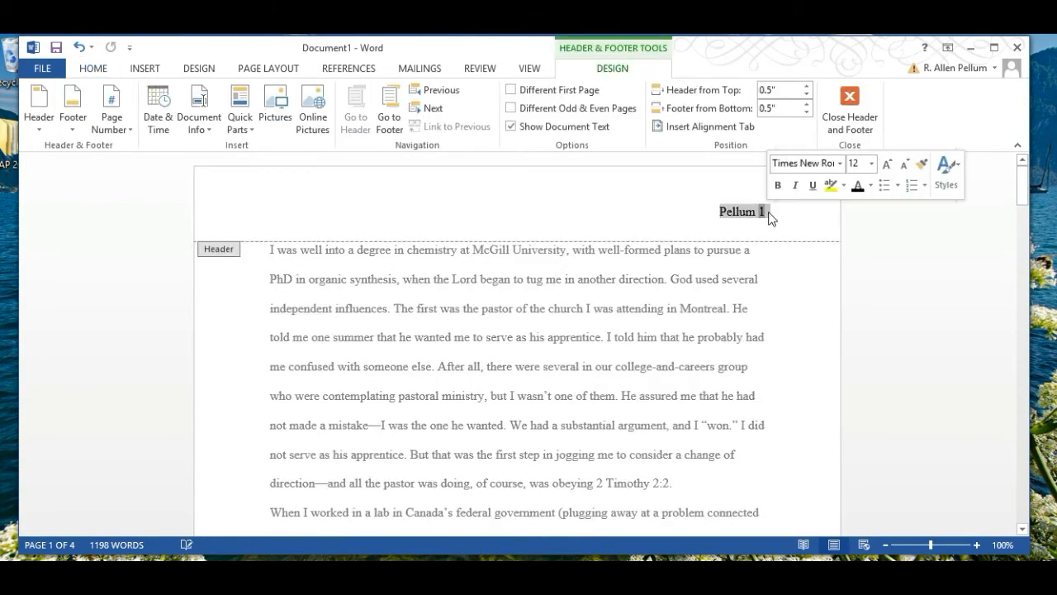
pyautogui.press('Delete')
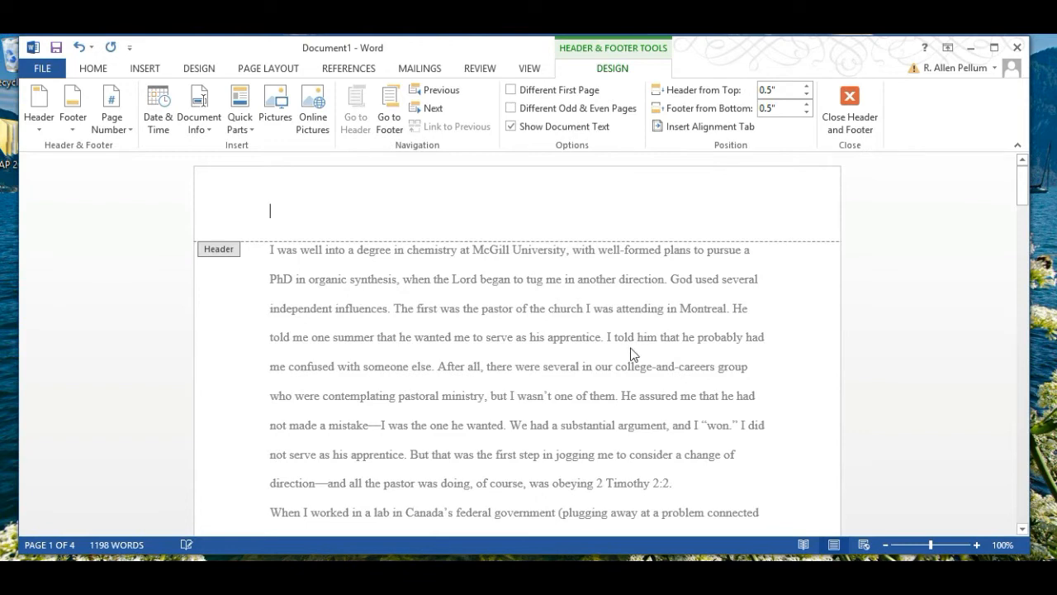
pyautogui.doubleClick(628, 348)
# - Enter the author's last name and a manually typed 1 as right-aligned header text, and compare it with the second page's header
pyautogui.doubleClick(633, 217)
pyautogui.click(93, 68)
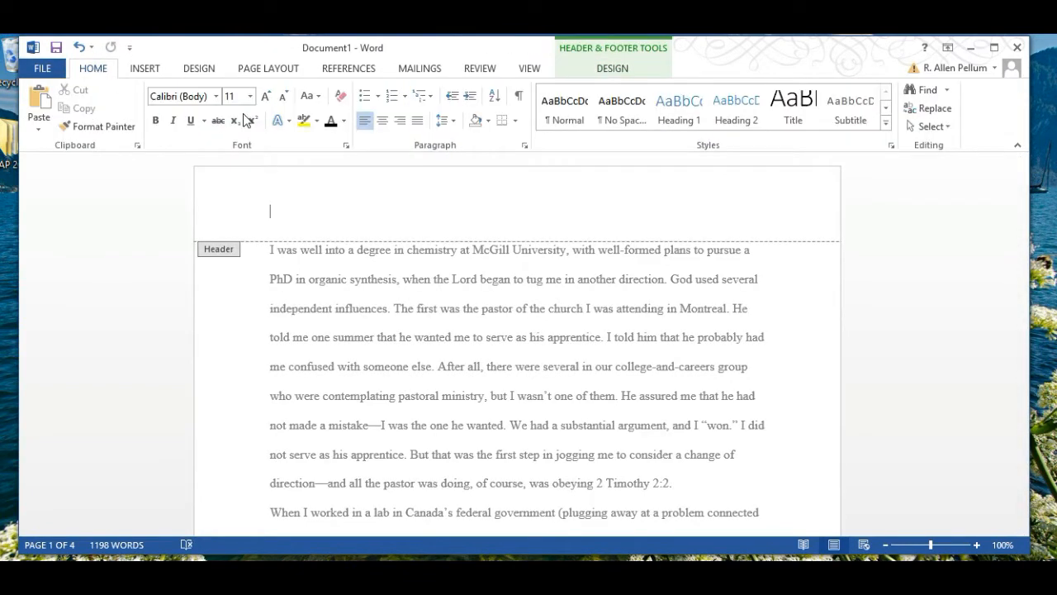
pyautogui.click(400, 120)
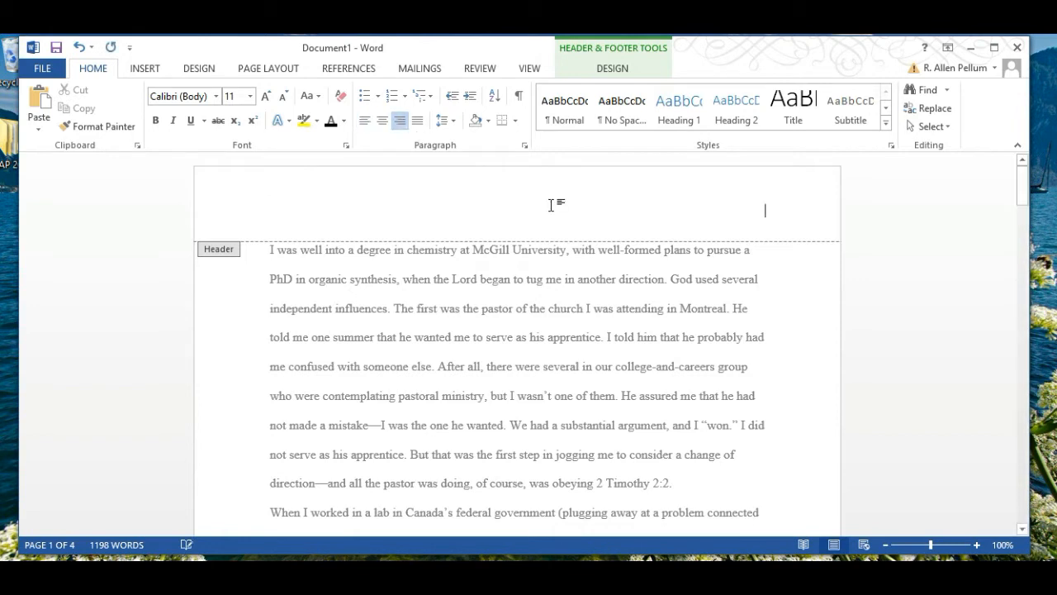
pyautogui.write('Pellum ')
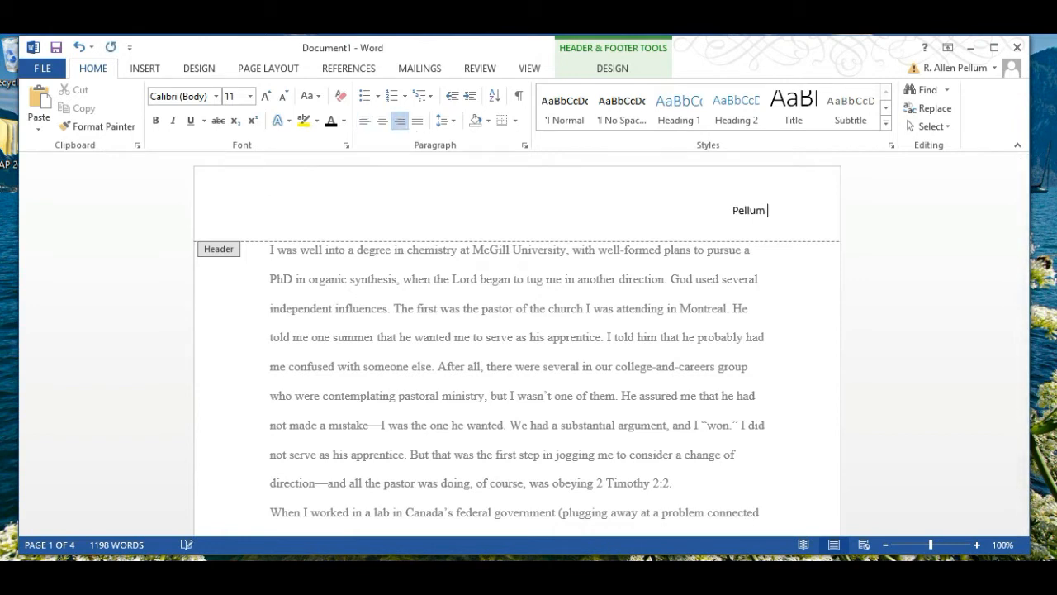
pyautogui.write('1')
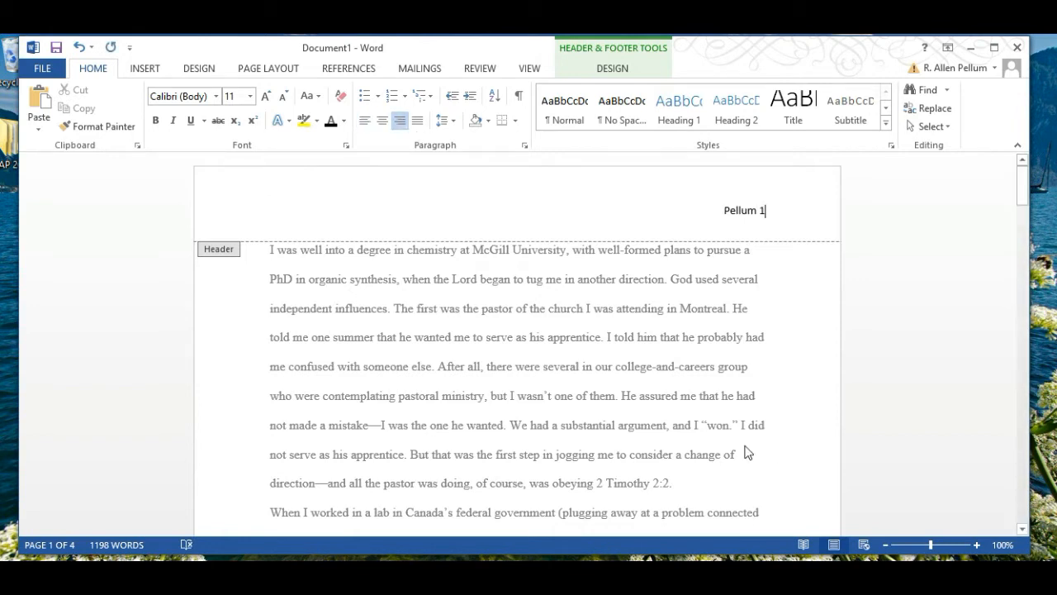
pyautogui.doubleClick(669, 406)
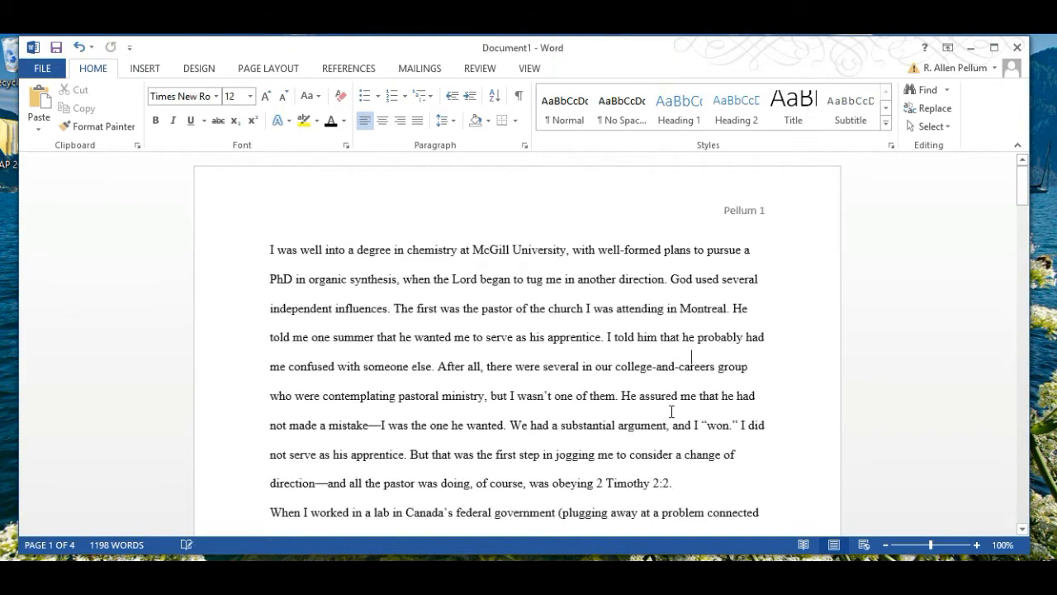
pyautogui.scroll(-10, 669, 411)
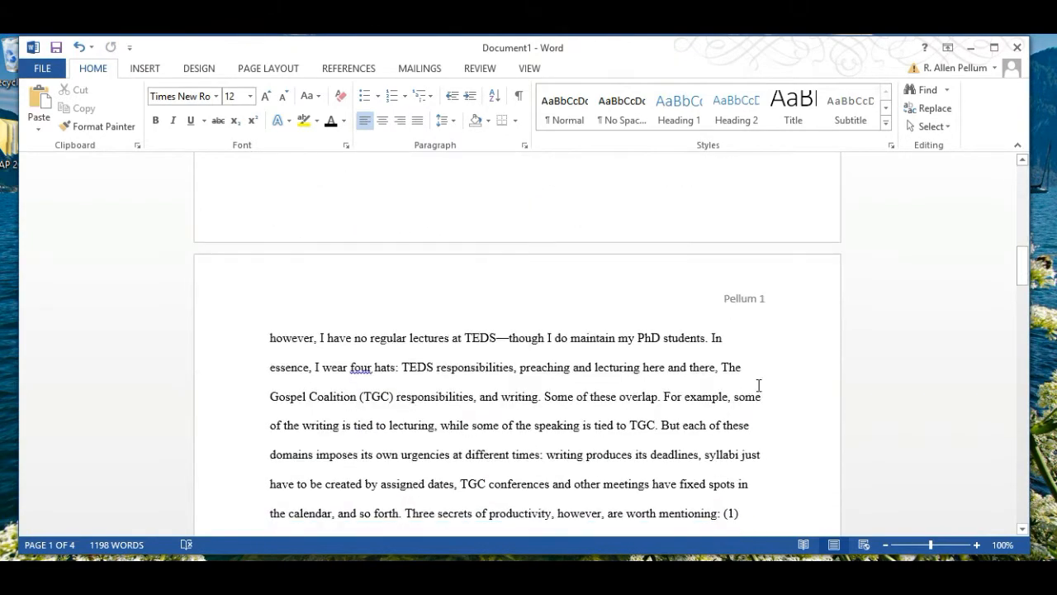
pyautogui.scroll(10, 763, 310)
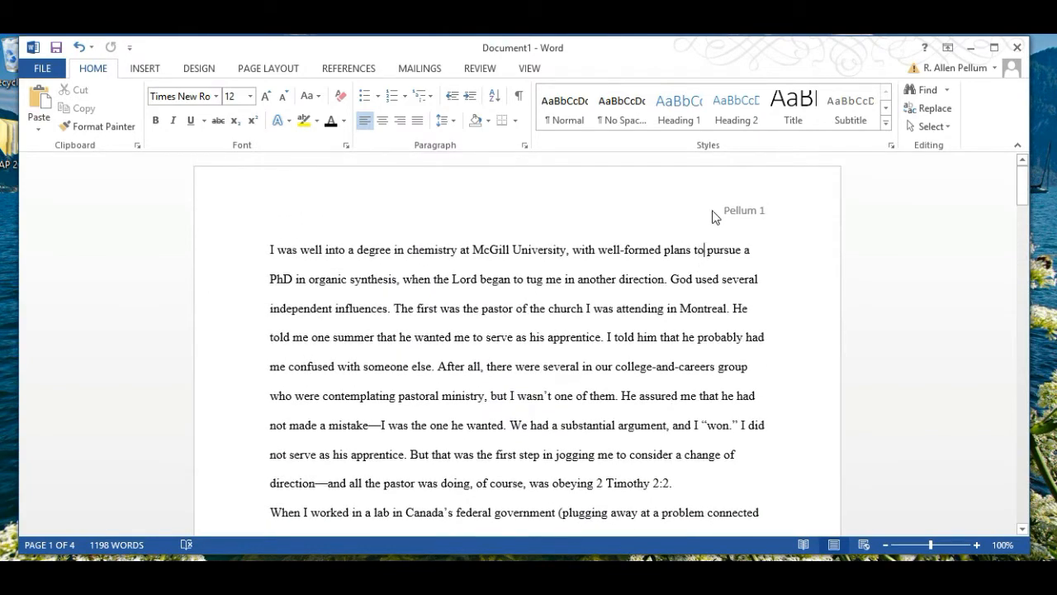
# - Delete the manually typed header text and insert an automatic page number at the top of the page in the Plain Number 3 style
pyautogui.doubleClick(715, 212)
pyautogui.moveTo(776, 213); pyautogui.dragTo(699, 214)
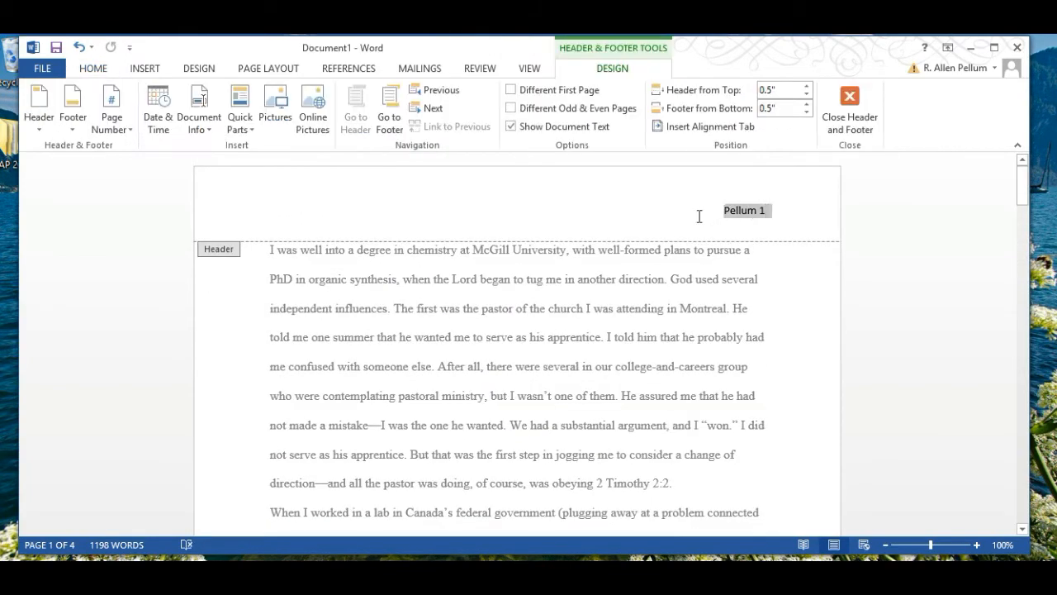
pyautogui.press('Delete')
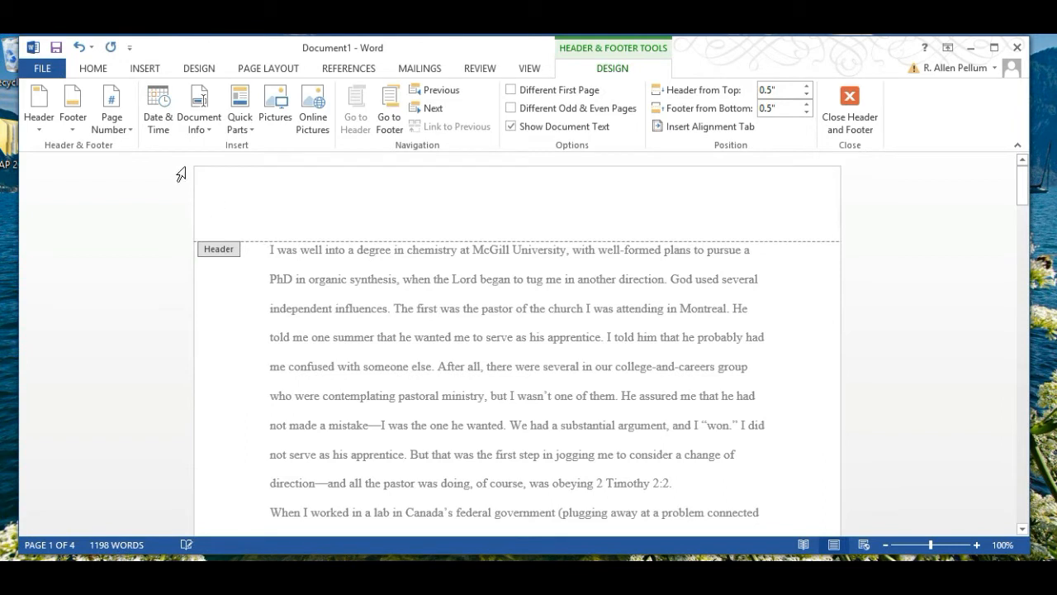
pyautogui.click(120, 125)
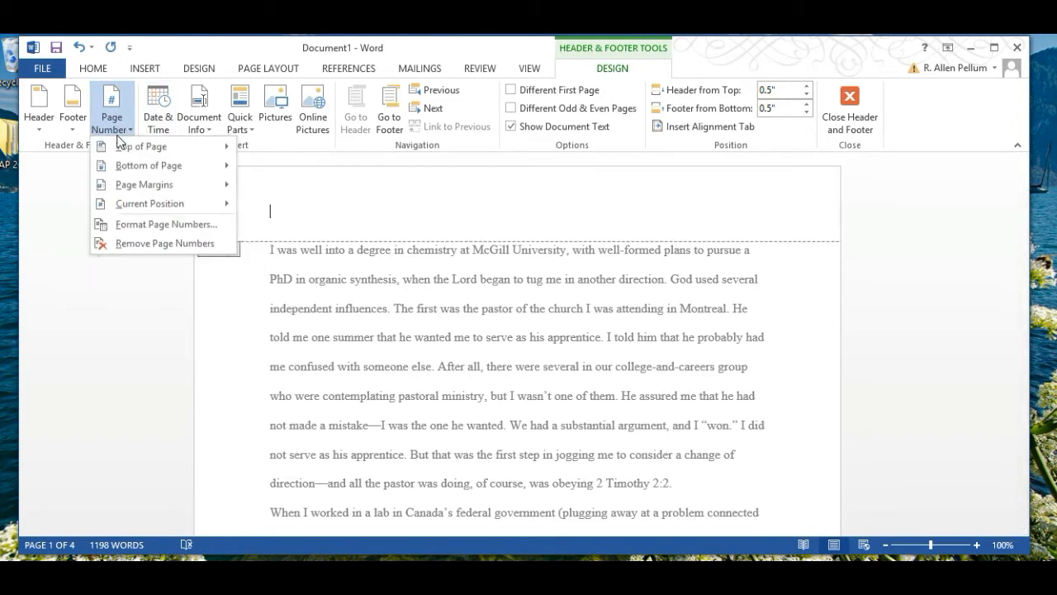
pyautogui.moveTo(135, 153)
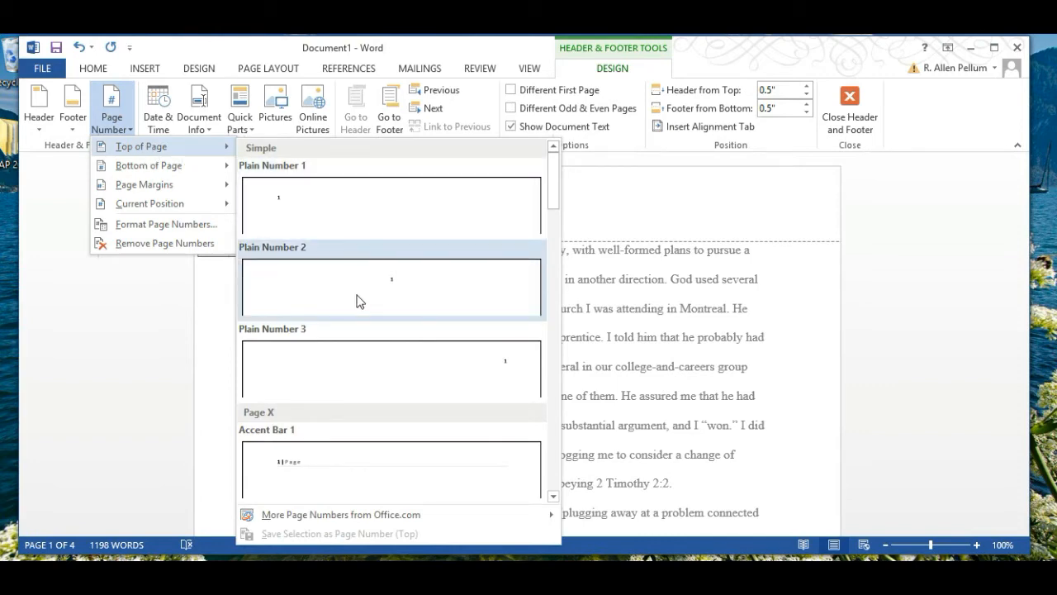
pyautogui.click(359, 360)
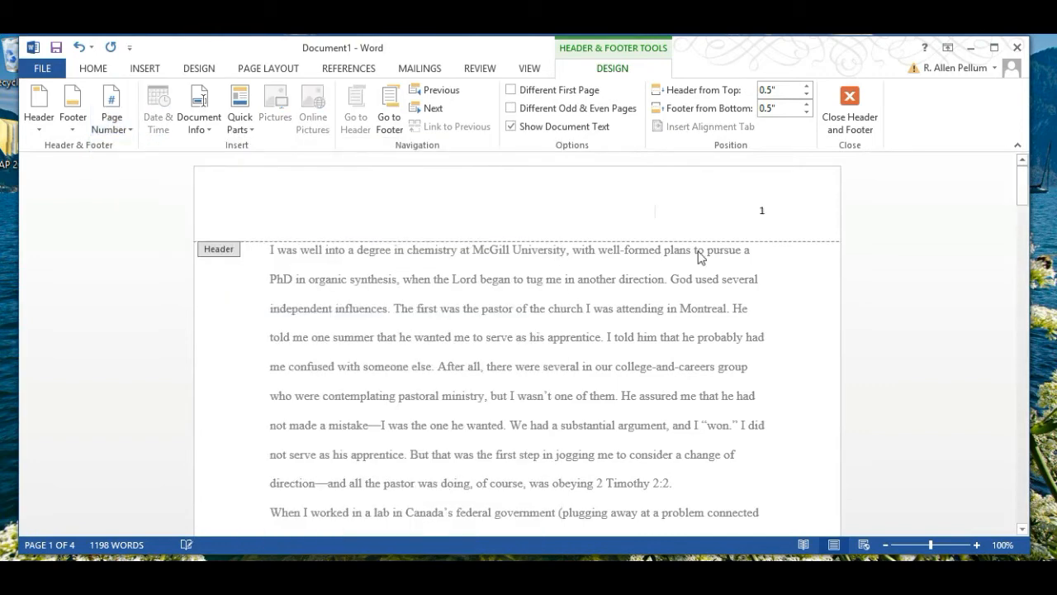
# - Enter the author's last name and a space before the header's page number, and format both in Times New Roman, size 12
pyautogui.write('Pellum')
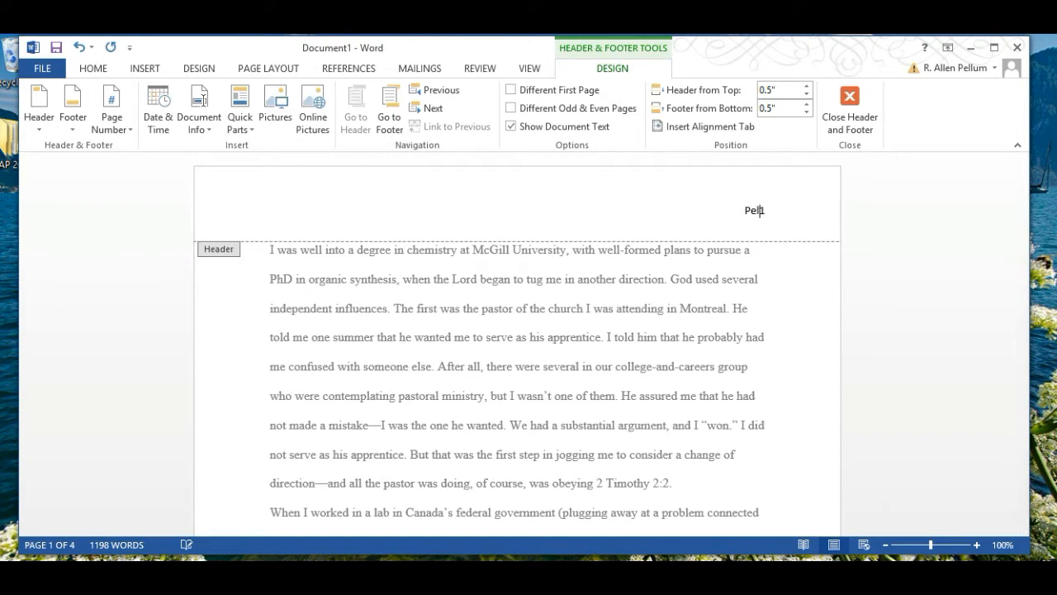
pyautogui.moveTo(768, 211); pyautogui.dragTo(696, 204)
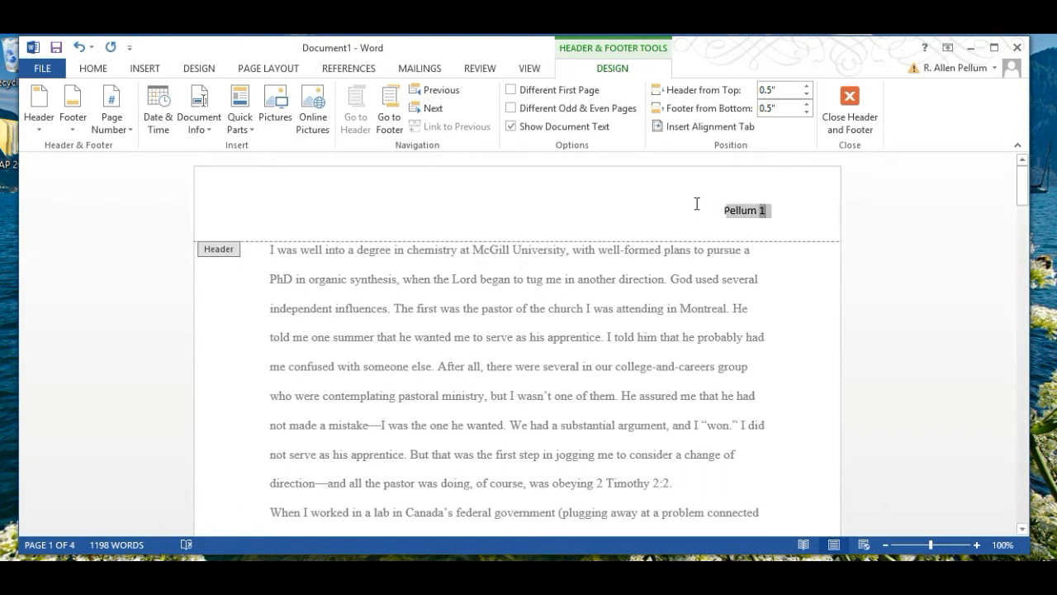
pyautogui.click(764, 154)
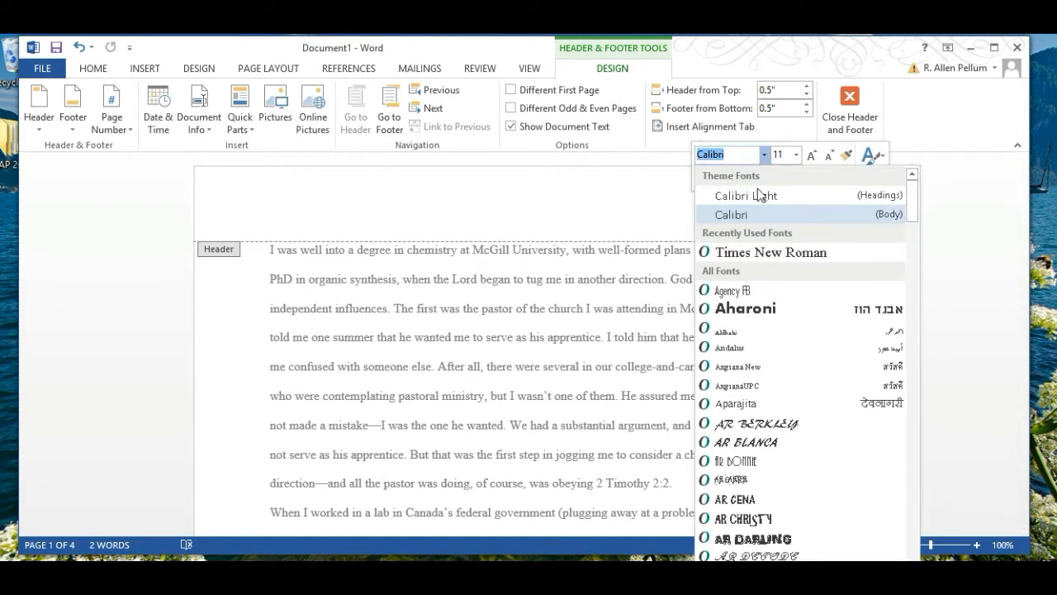
pyautogui.click(756, 252)
pyautogui.click(796, 154)
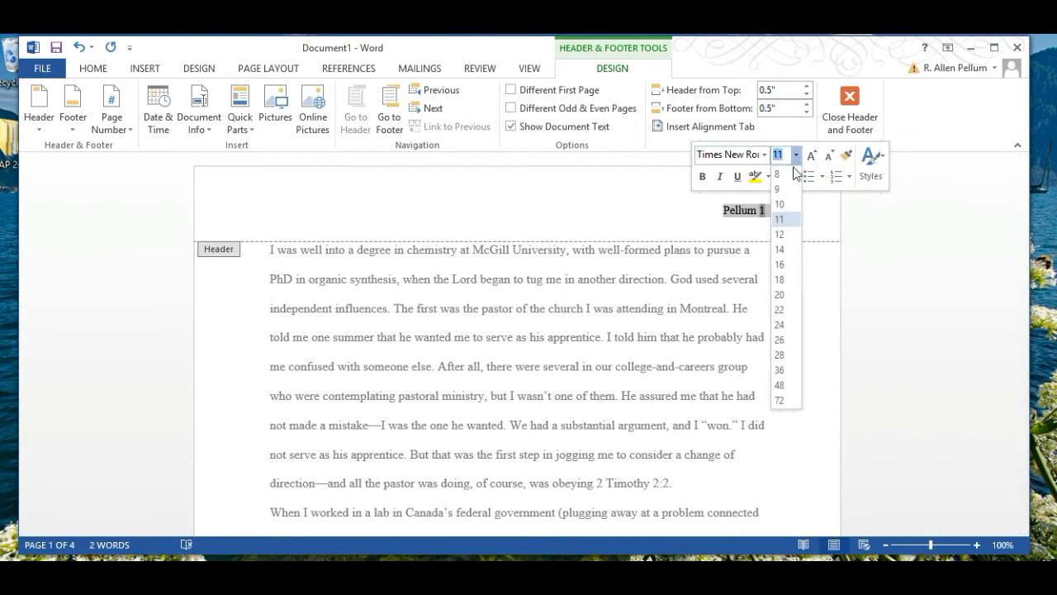
pyautogui.click(780, 236)
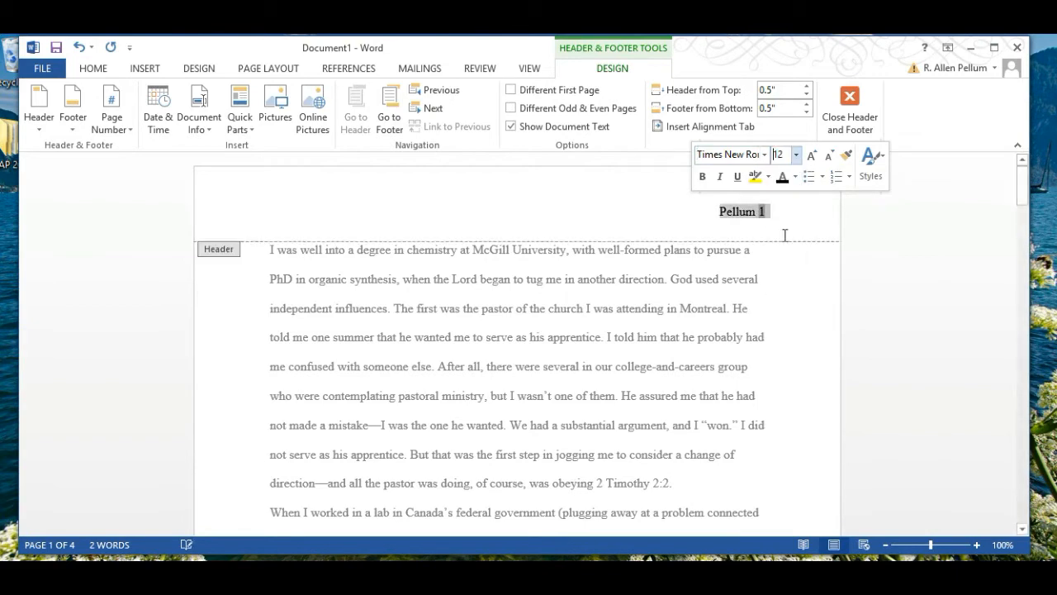
pyautogui.doubleClick(753, 276)
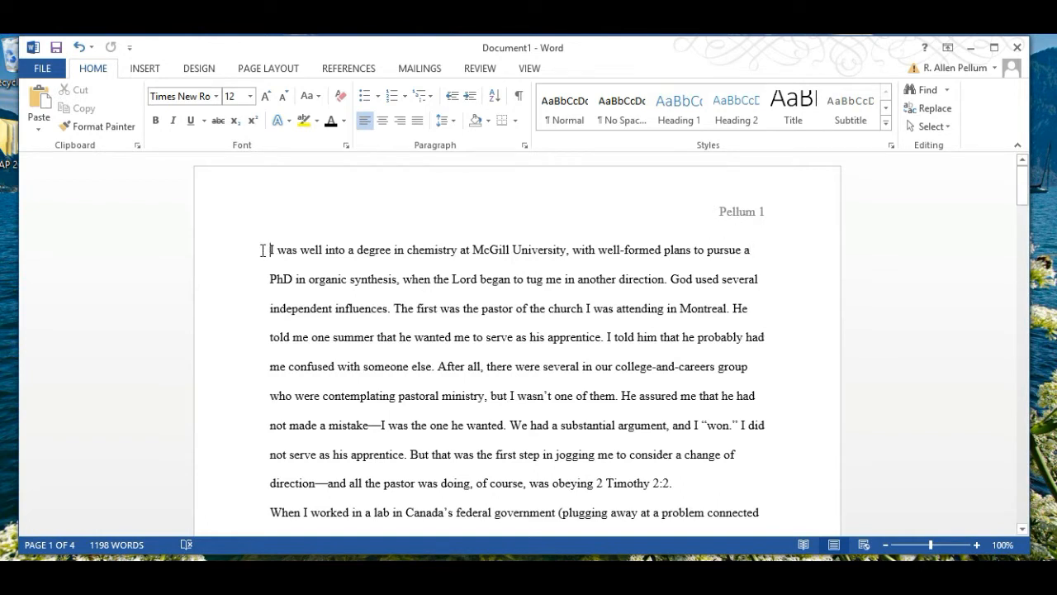
# - Add the author's full name and the teacher's title and last name on separate lines above the essay's first paragraph
pyautogui.press('Return')
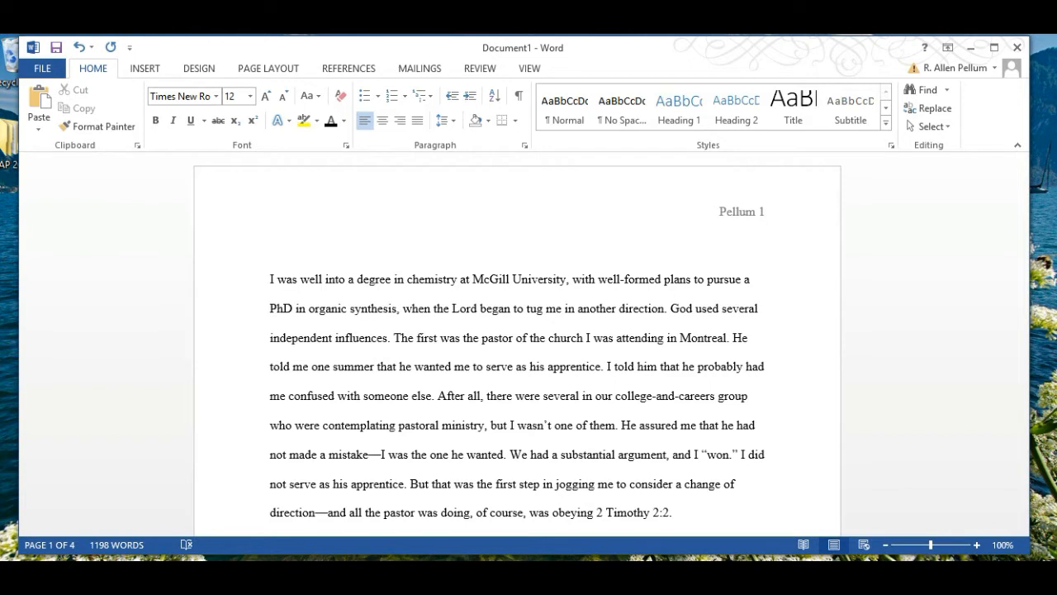
pyautogui.write('R. Allen Pellum')
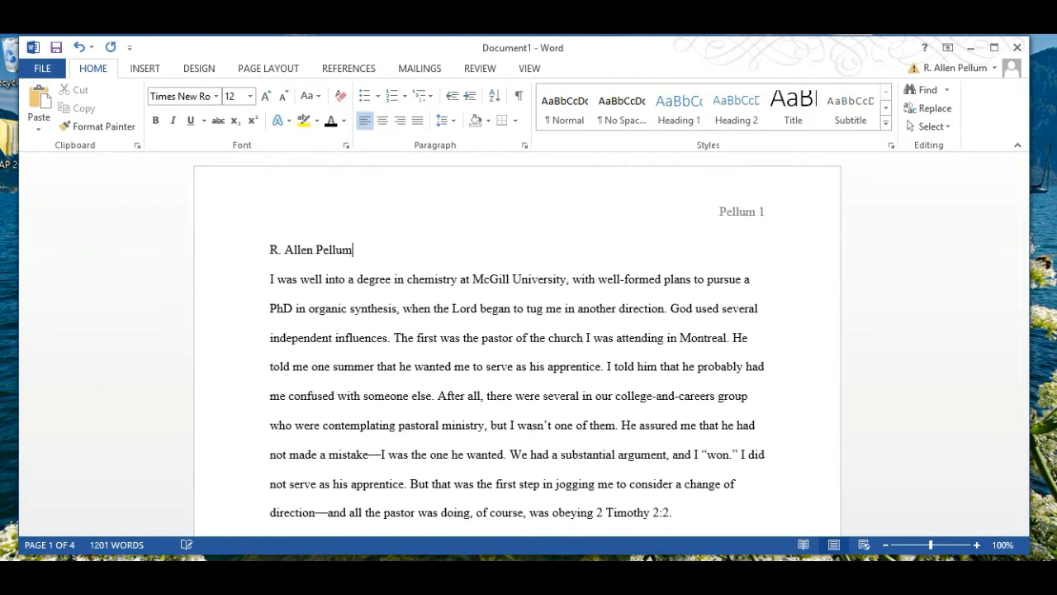
pyautogui.press('Return')
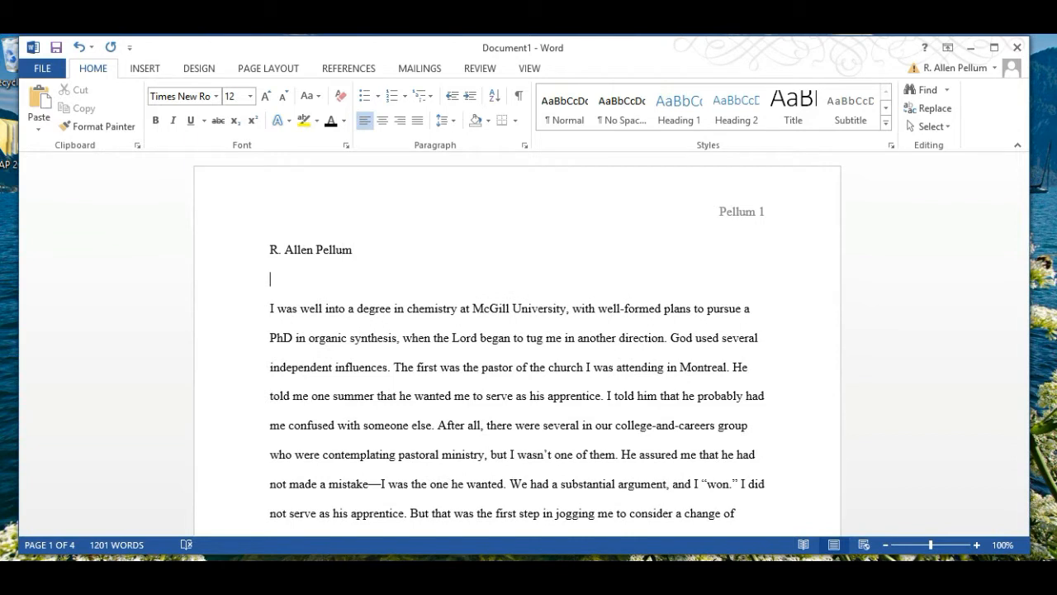
pyautogui.write('Mr. Pellum')
pyautogui.press('Return')
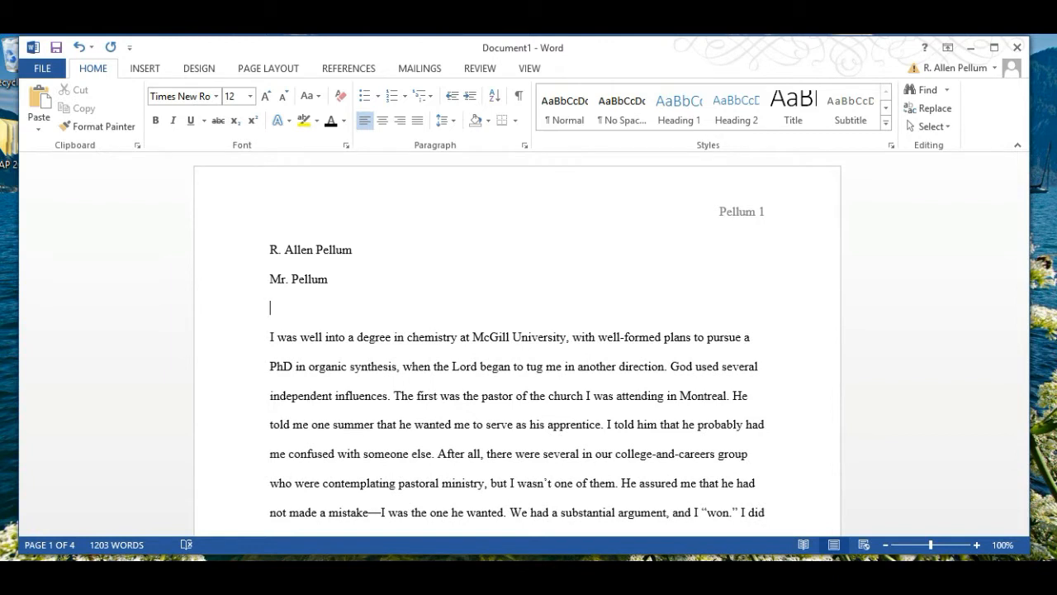
# - Add the course "English 7 Honors" and the date "14 November 2014" on separate lines below the teacher's name
pyautogui.write('English 7 Honors')
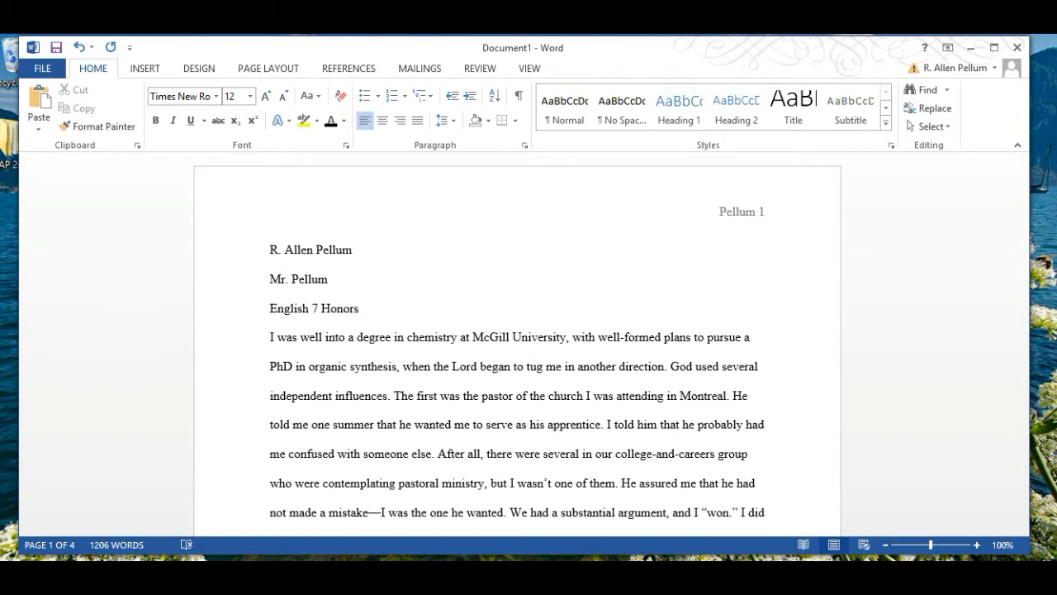
pyautogui.press('Return')
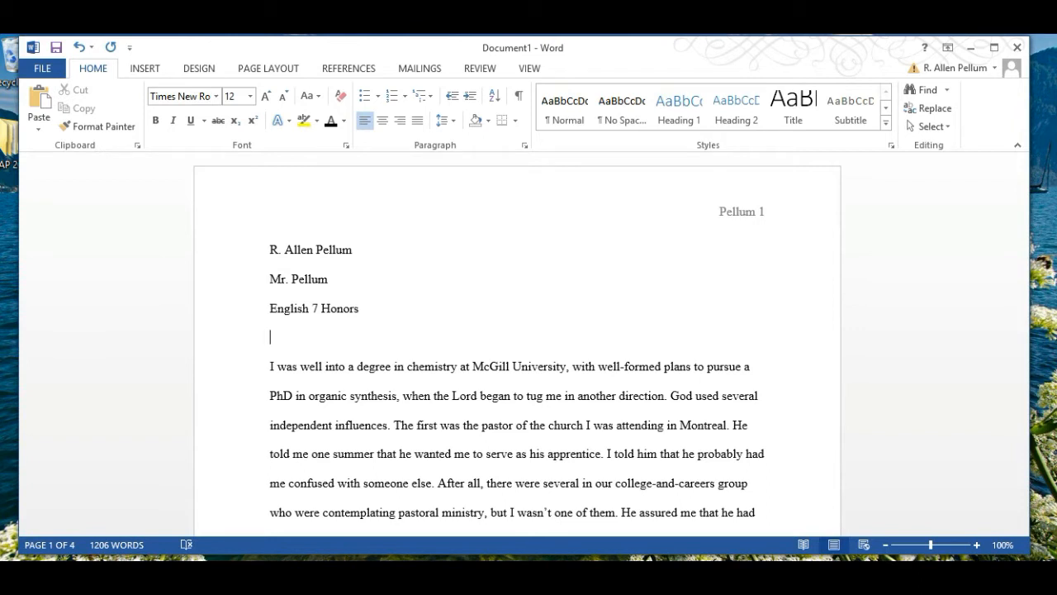
pyautogui.write('14 November 2')
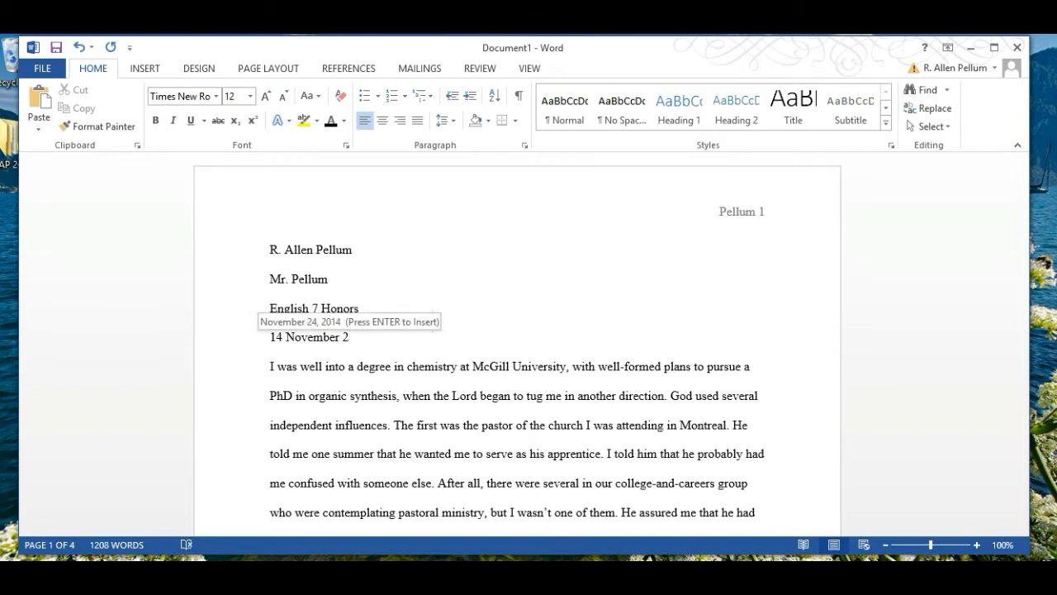
pyautogui.write('014')
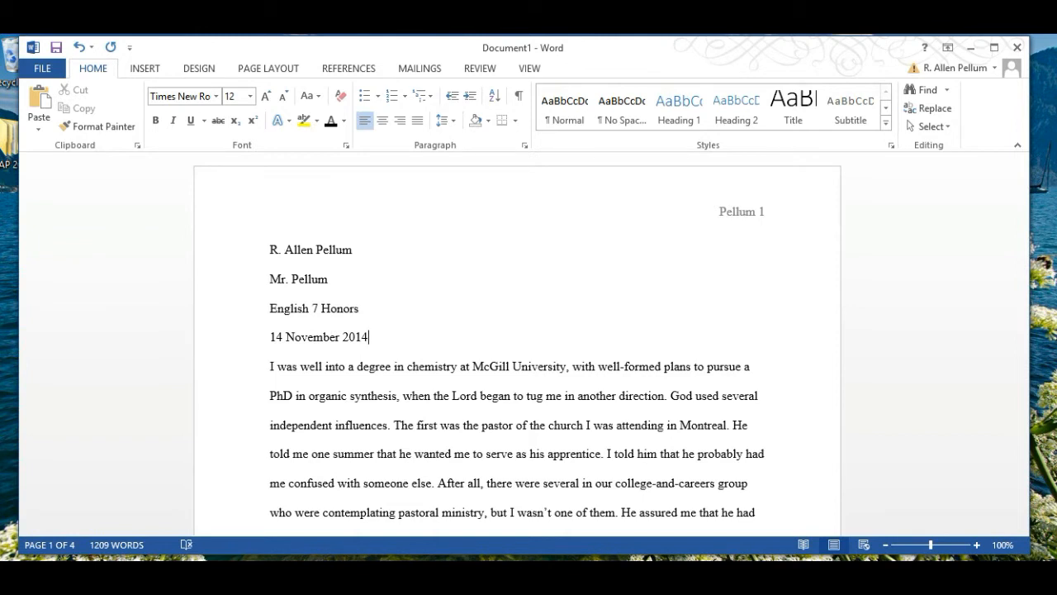
# - Add the centered title "Research Essay" on its own line between the date and the first body paragraph
pyautogui.press('Return')
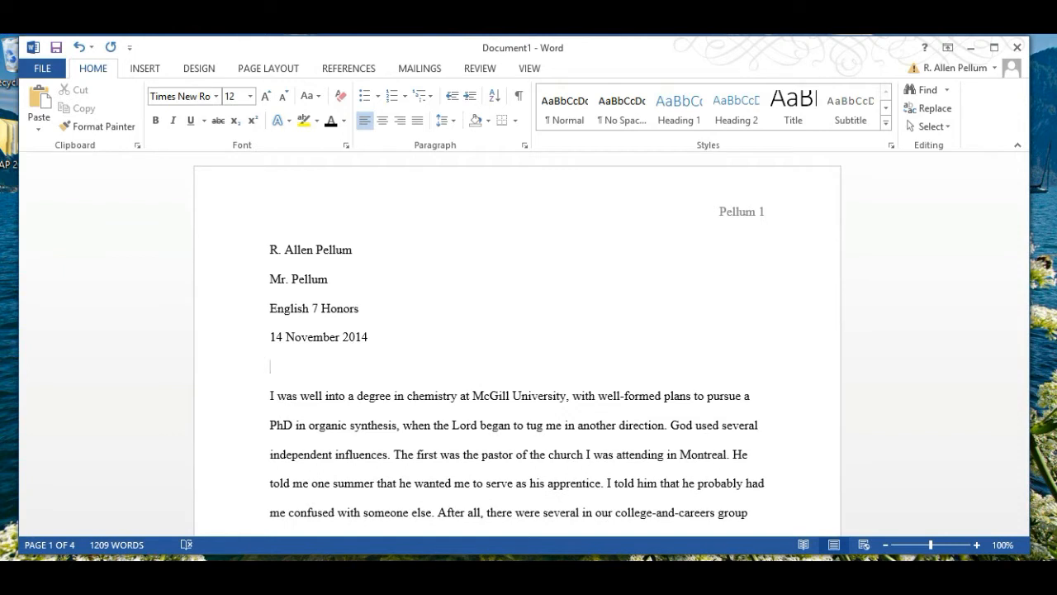
pyautogui.click(385, 120)
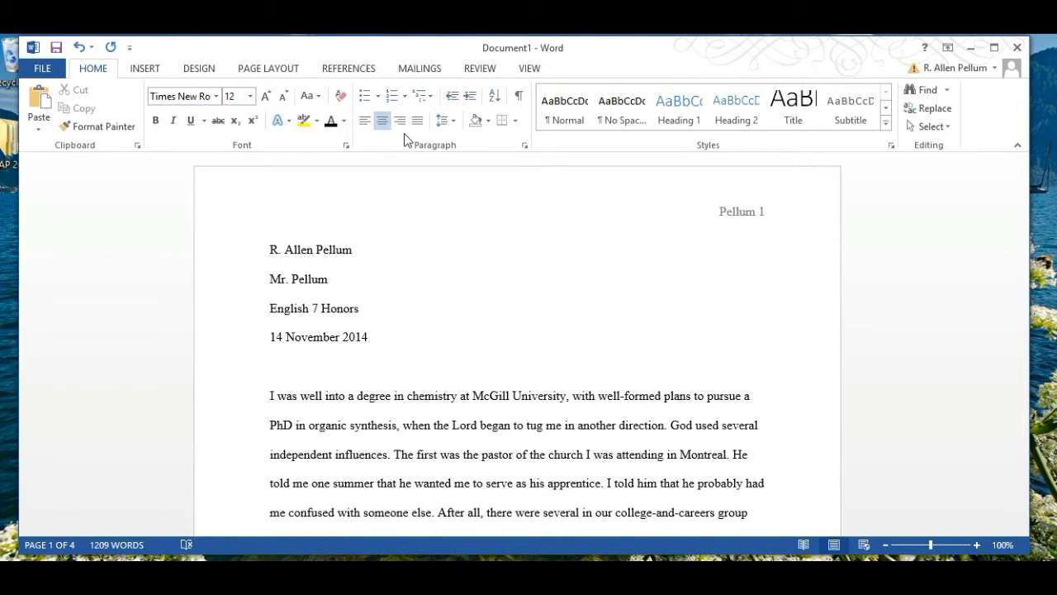
pyautogui.write('Reser')
pyautogui.write('rch Essay')
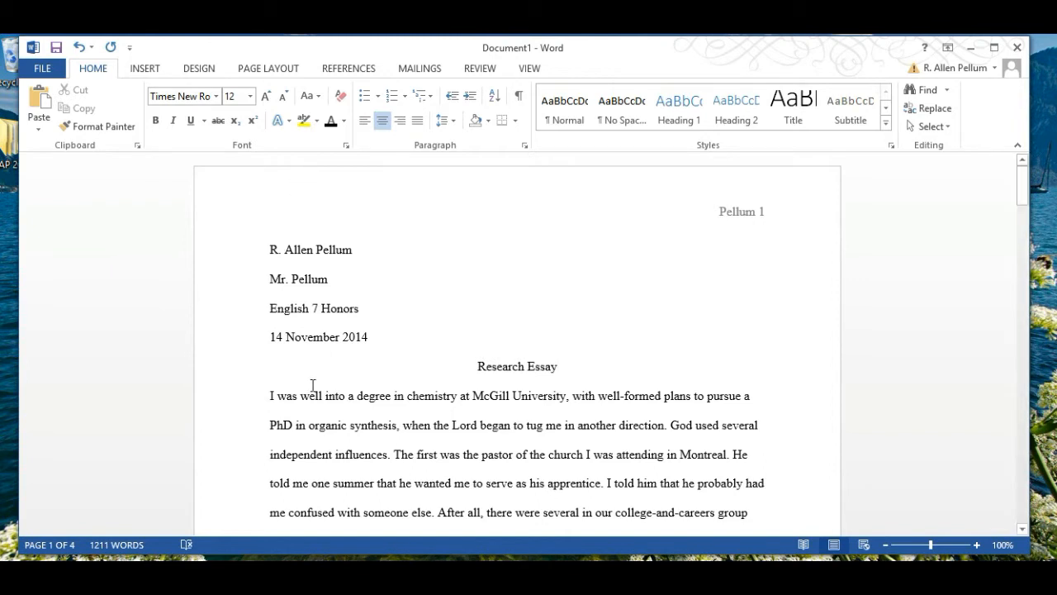
# - Indent the first lines of the essay's first two body paragraphs by one tab
pyautogui.scroll(-1, 273, 368)
pyautogui.click(273, 368)
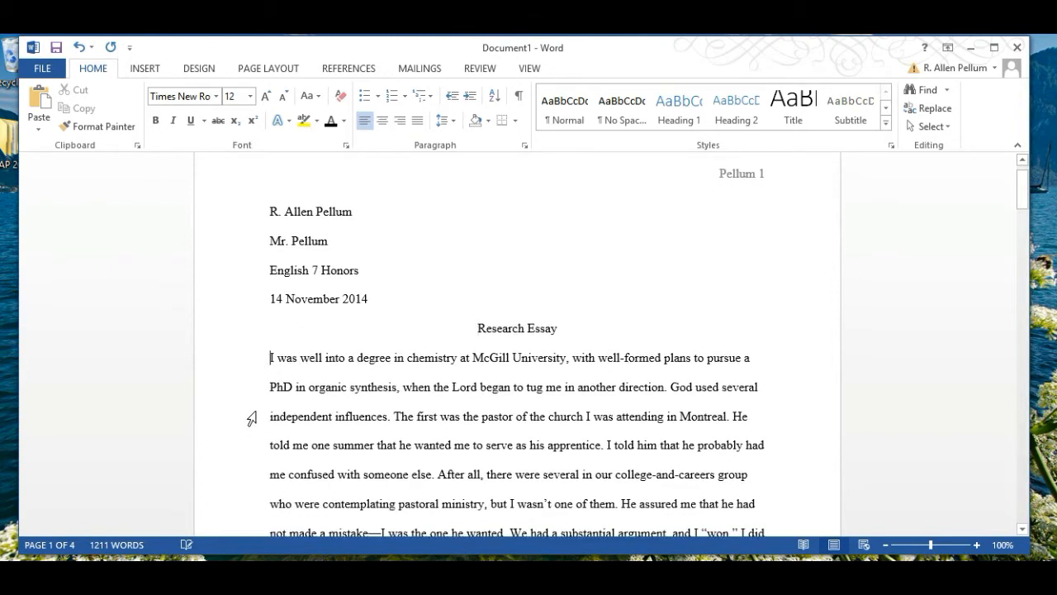
pyautogui.press('Tab')
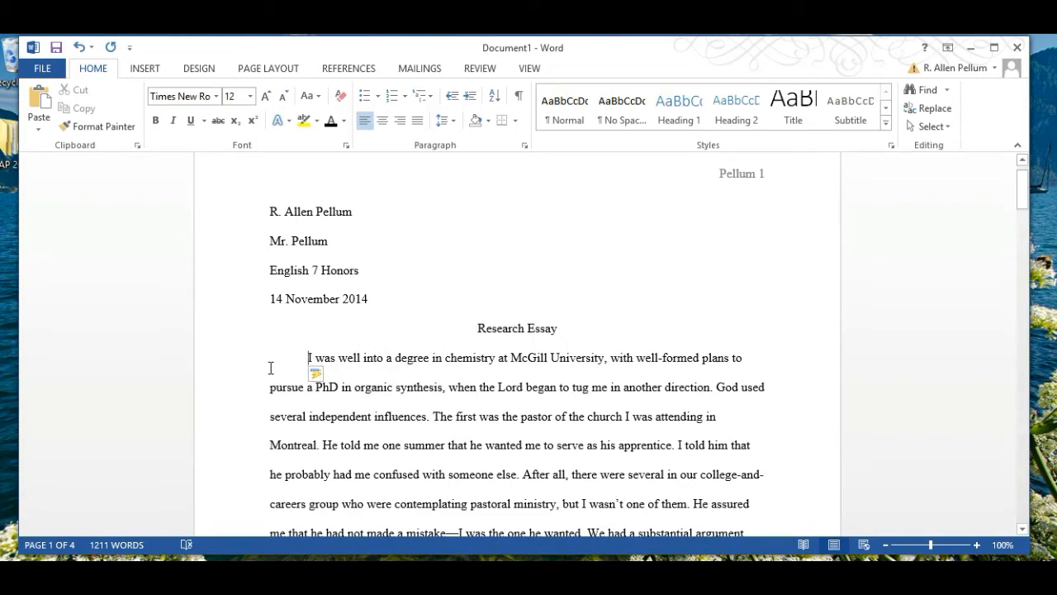
pyautogui.scroll(-4, 283, 371)
pyautogui.scroll(-1, 297, 376)
pyautogui.click(272, 306)
pyautogui.press('Tab')
# - Indent the first line of each remaining body paragraph through the end of the essay
pyautogui.scroll(-8, 278, 329)
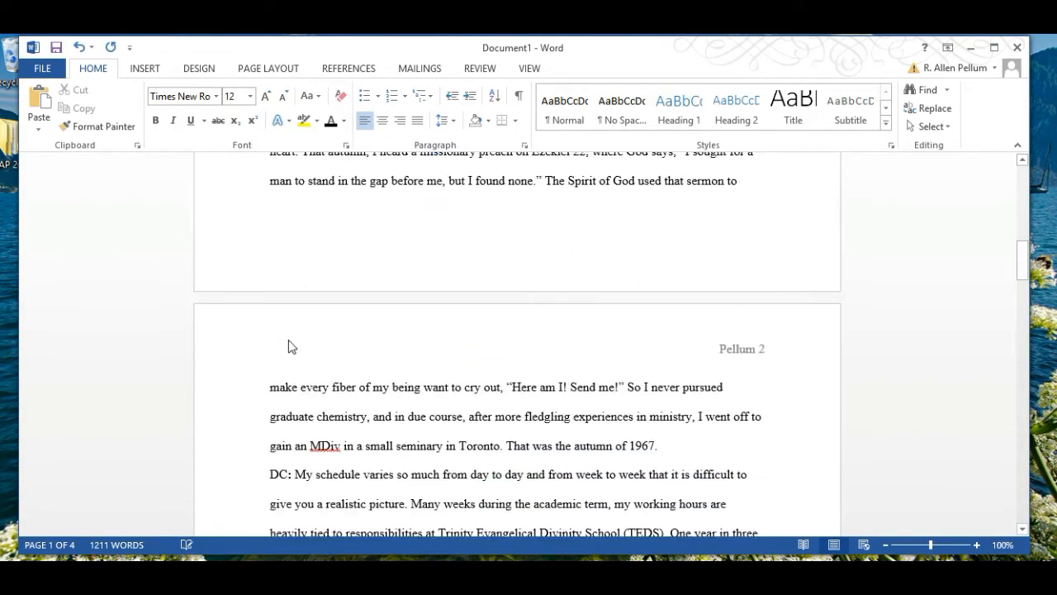
pyautogui.scroll(-6, 266, 398)
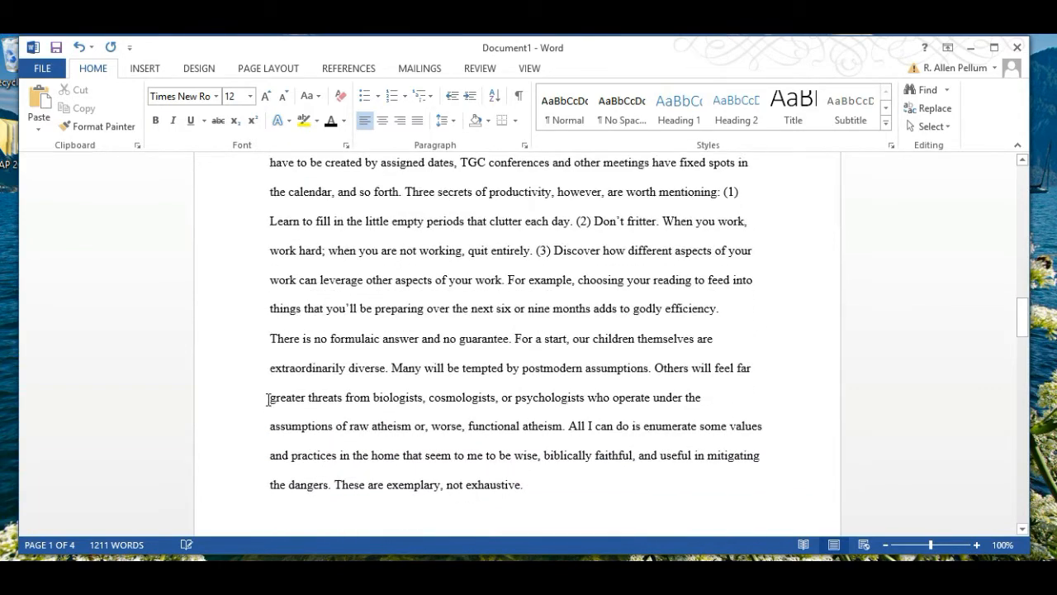
pyautogui.scroll(-3, 262, 398)
pyautogui.click(268, 383)
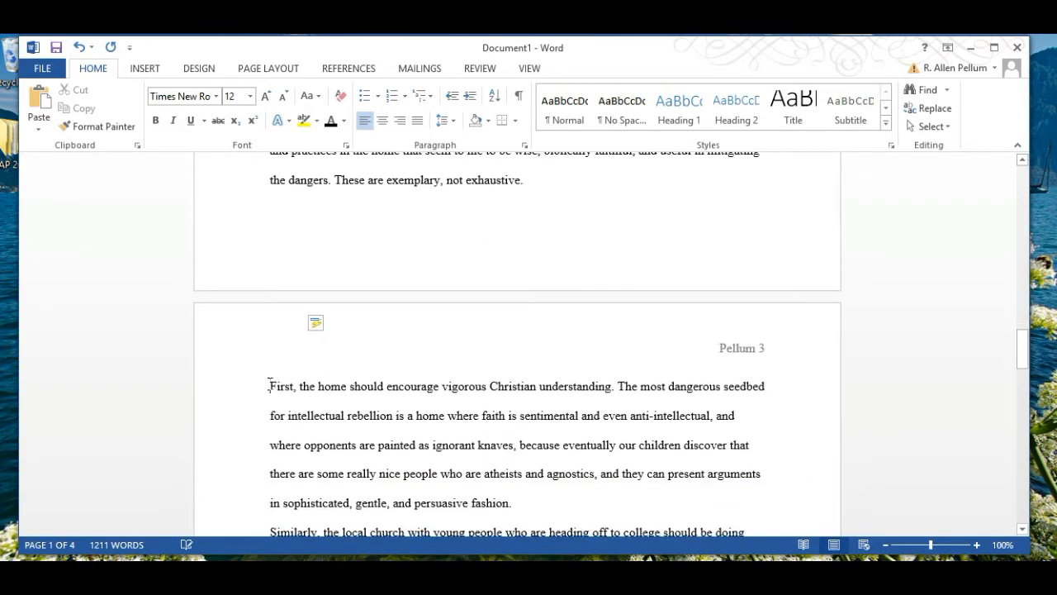
pyautogui.press('Tab')
pyautogui.scroll(-4, 264, 400)
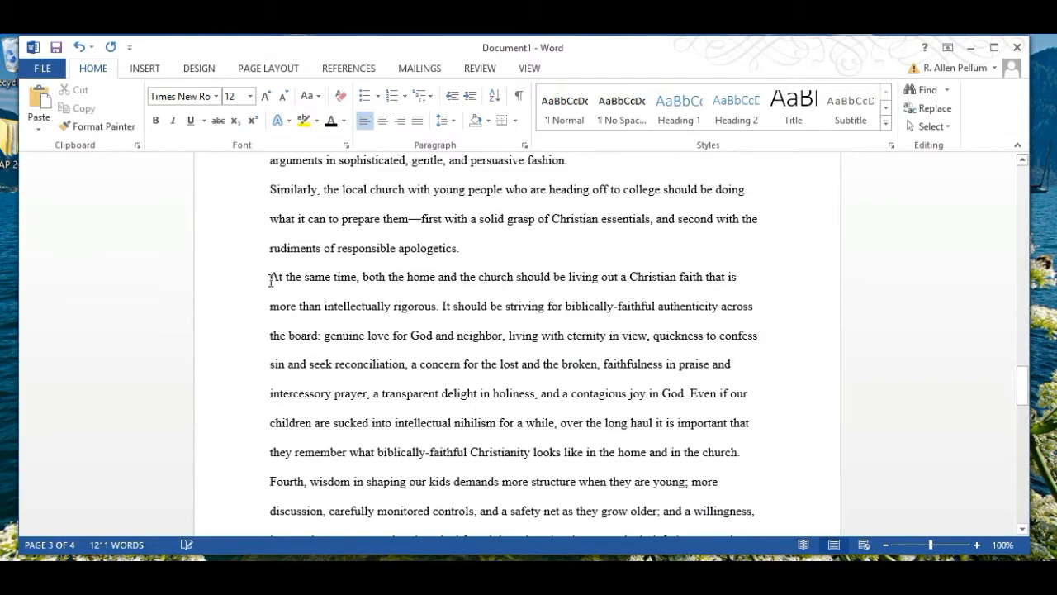
pyautogui.scroll(-5, 278, 337)
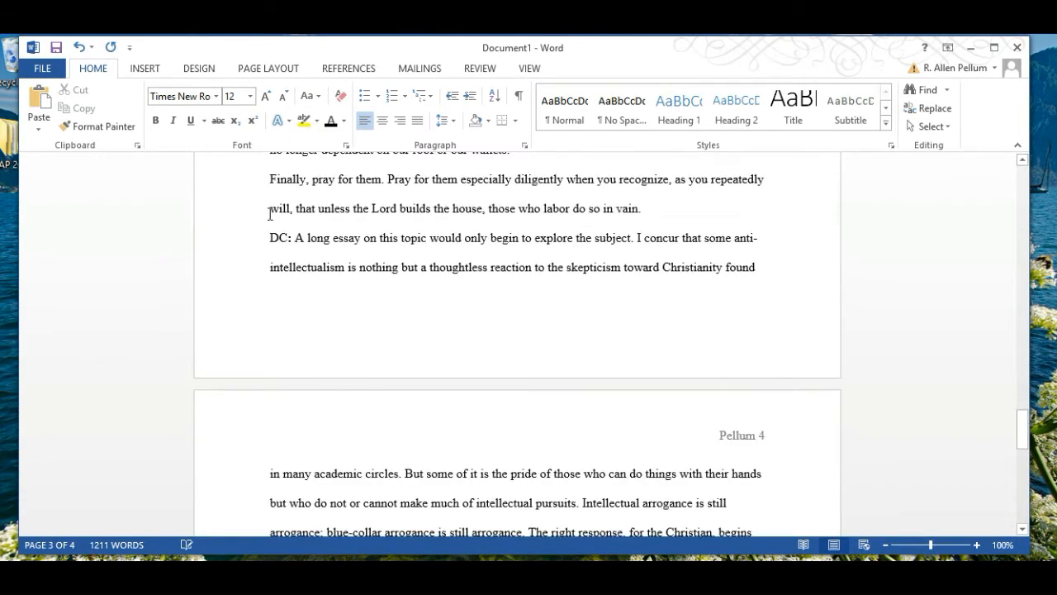
pyautogui.scroll(-3, 277, 269)
pyautogui.scroll(-5, 277, 269)
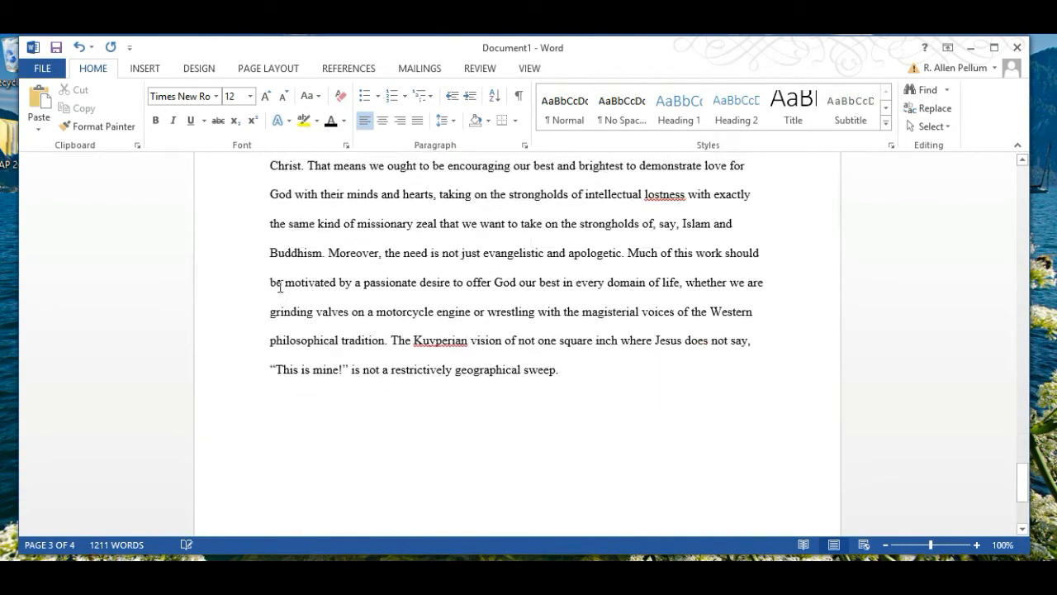
pyautogui.scroll(3, 278, 278)
pyautogui.scroll(2, 278, 266)
pyautogui.scroll(-4, 278, 198)
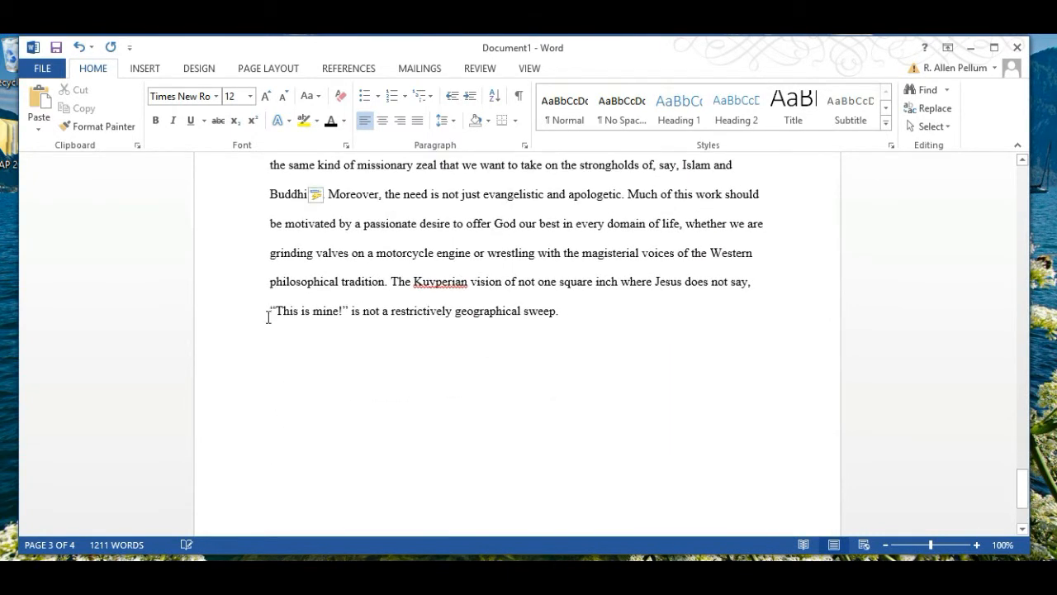
# - Insert a page break after the essay's last paragraph to start a new page
pyautogui.click(565, 311)
pyautogui.press('Return')
pyautogui.scroll(5, 637, 292)
pyautogui.scroll(-6, 740, 386)
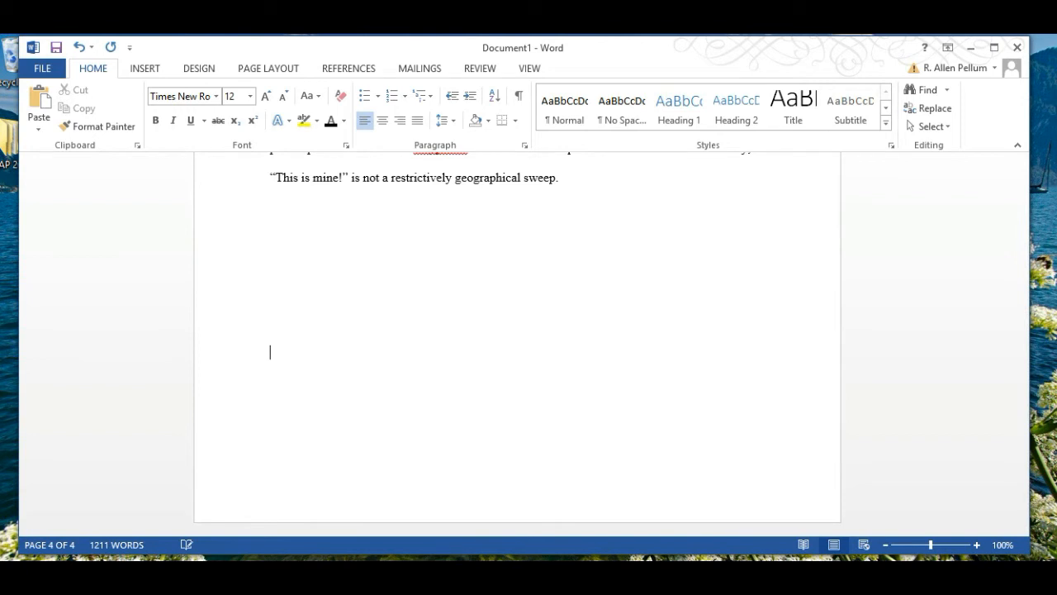
pyautogui.hotkey('ctrl', 'Return')
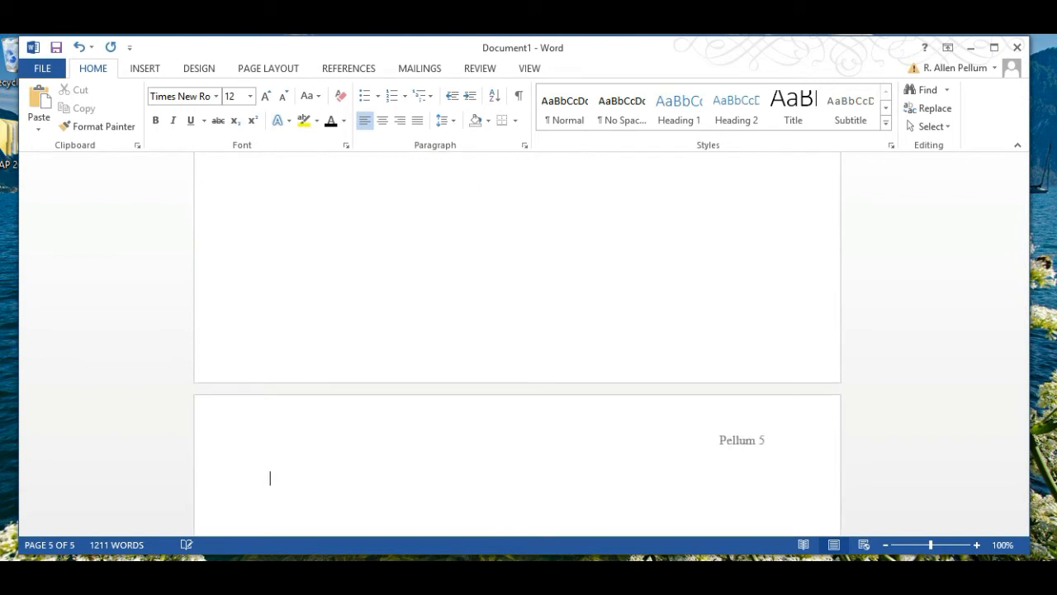
# - Add the centered heading "Works Cited" at the top of the new page and start a line below it
pyautogui.click(382, 122)
pyautogui.write('Workcs')
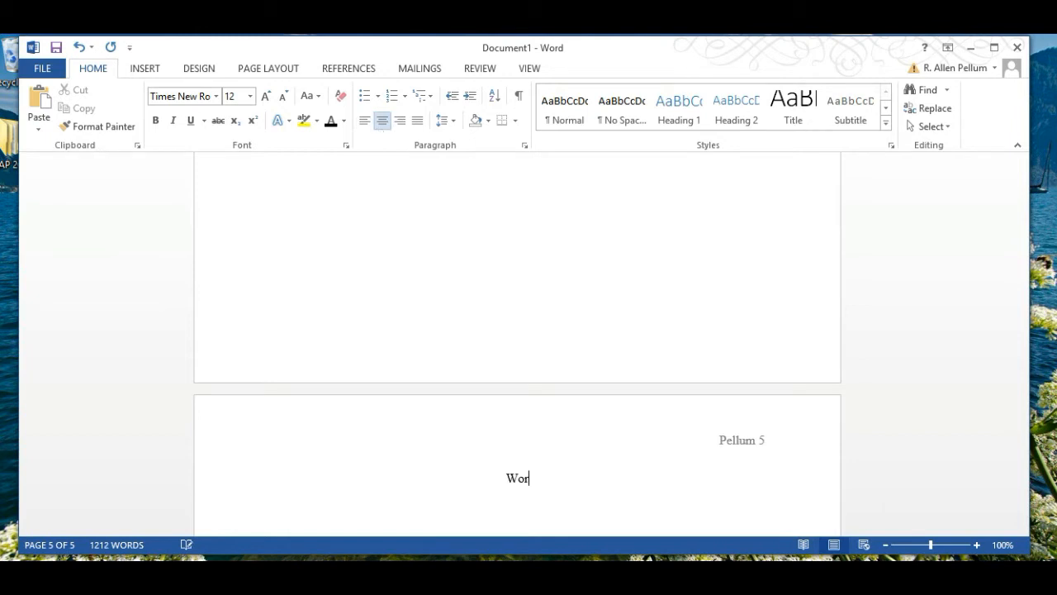
pyautogui.press('BackSpace')
pyautogui.press('BackSpace')
pyautogui.write('s Cited')
pyautogui.press('Return')
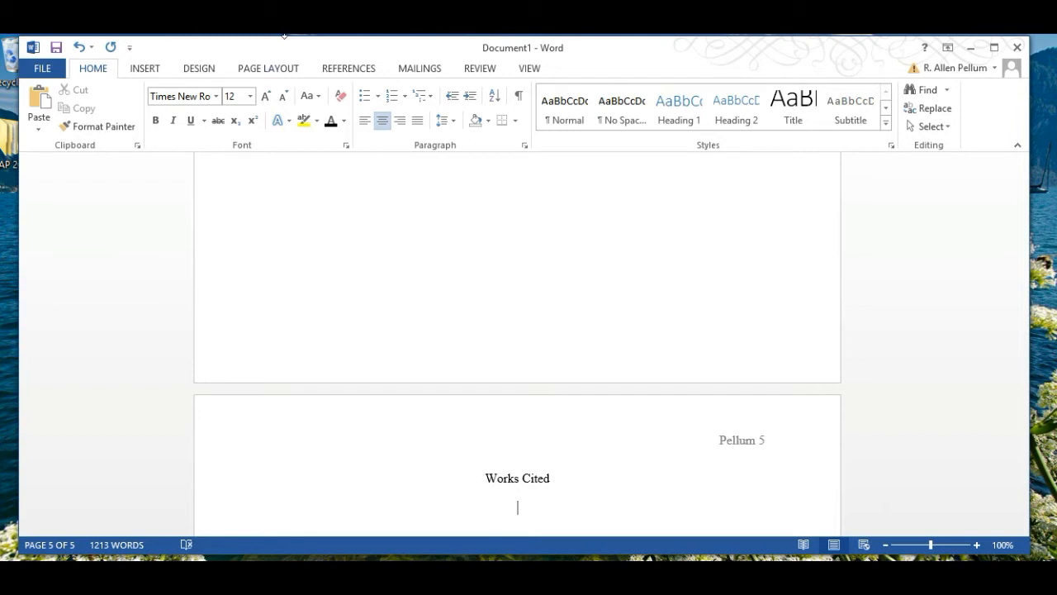
# - Left-align the line below the Works Cited heading and begin the first entry with the author's name, last name first, followed by a period
pyautogui.click(364, 121)
pyautogui.click(348, 68)
pyautogui.scroll(-3, 388, 220)
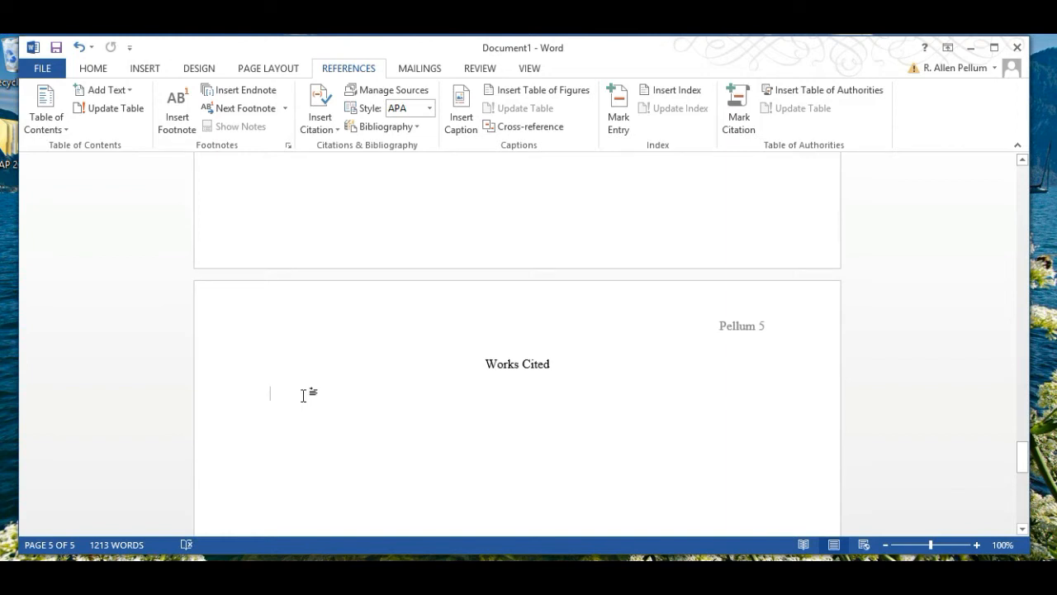
pyautogui.click(100, 69)
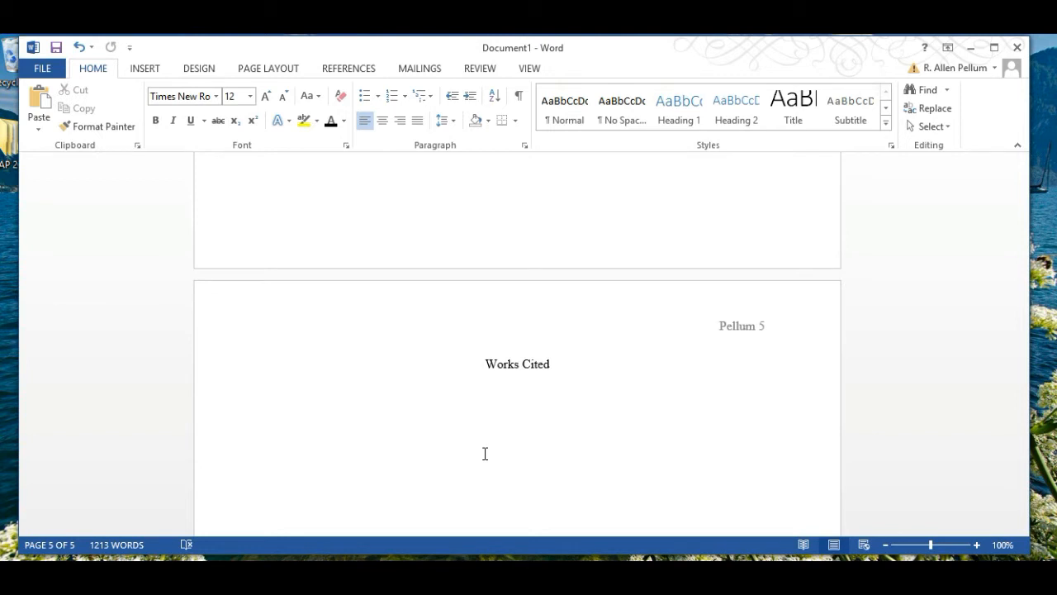
pyautogui.write('Pellum, R. Allen.')
pyautogui.hotkey('ctrl', 'i')
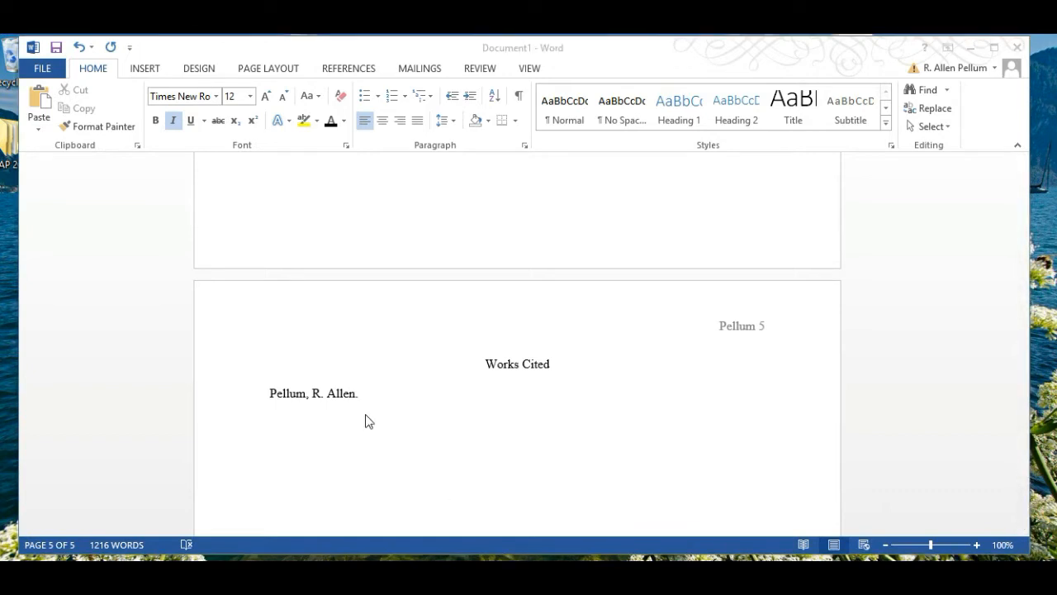
pyautogui.click(364, 393)
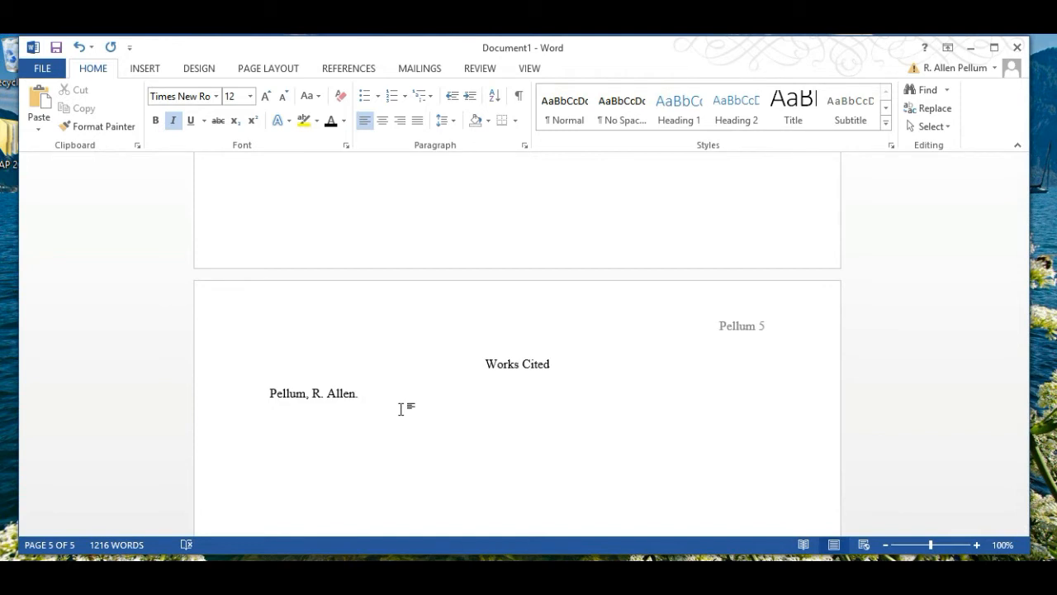
# - Add the book title "English Grammar" in italics to the first entry, followed by a non-italic period
pyautogui.write('English Grammr')
pyautogui.hotkey('ctrl', 'i')
pyautogui.write('.')
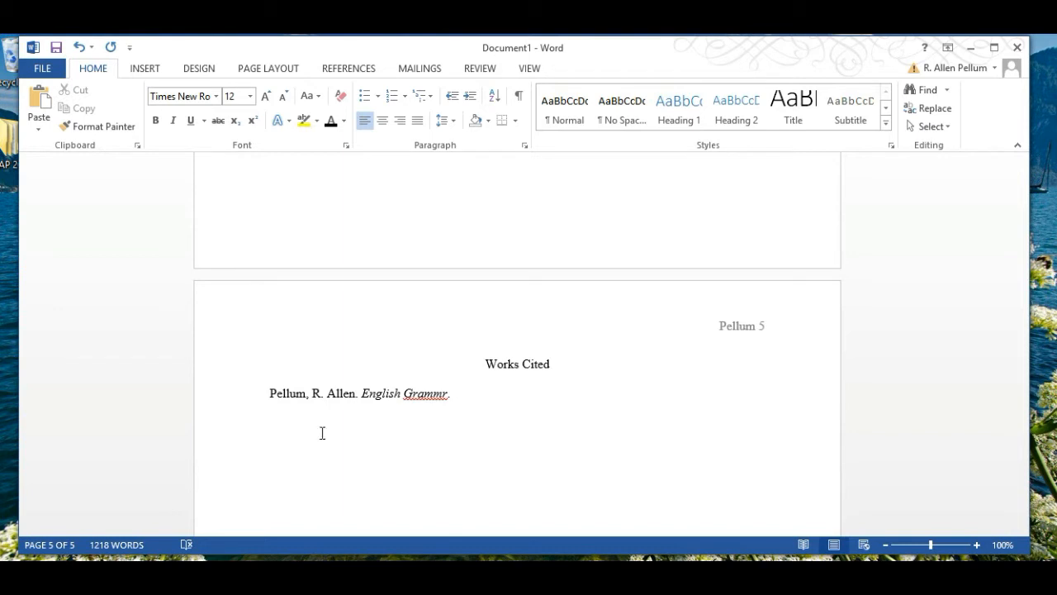
pyautogui.press('Left')
pyautogui.press('Left')
pyautogui.press('Left')
pyautogui.write('a')
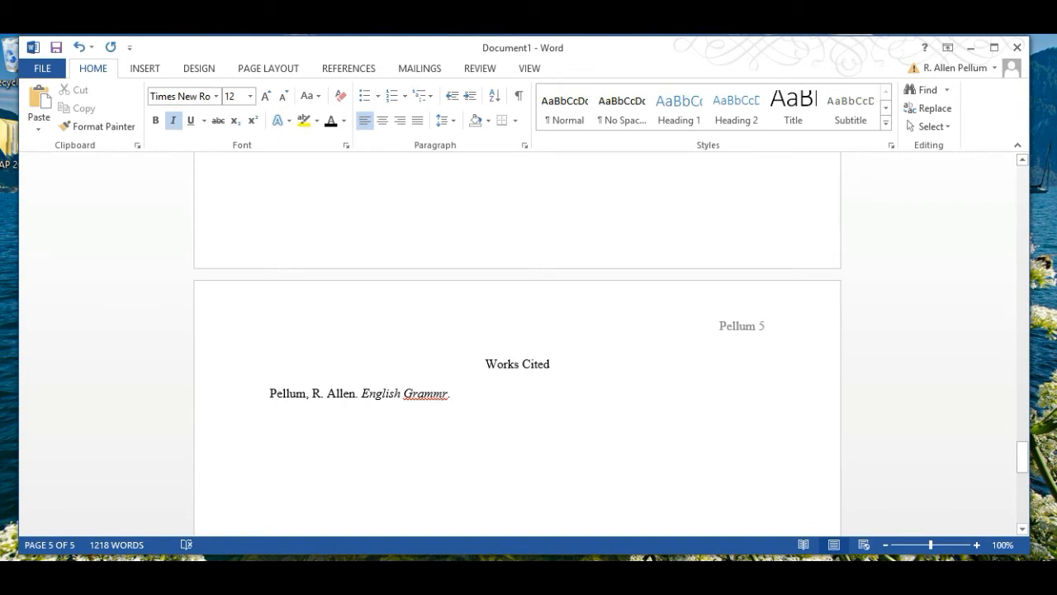
# - Complete the first entry with the publication details "Jacksonville: Penguin, 2014. Print."
pyautogui.click(465, 394)
pyautogui.write('Ja')
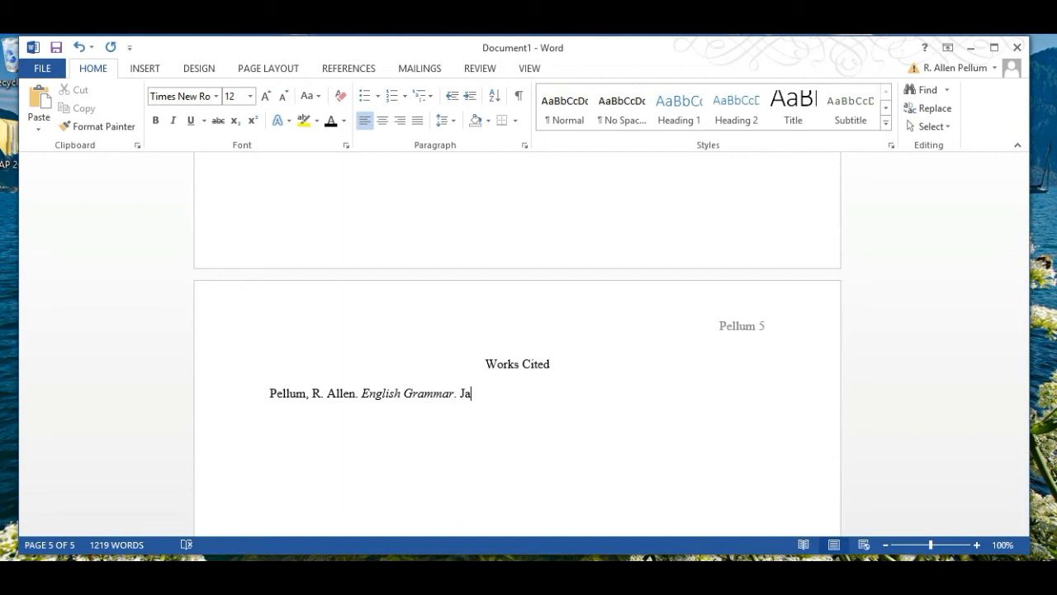
pyautogui.write('cksonville')
pyautogui.press('BackSpace')
pyautogui.write(':')
pyautogui.write('Pengu')
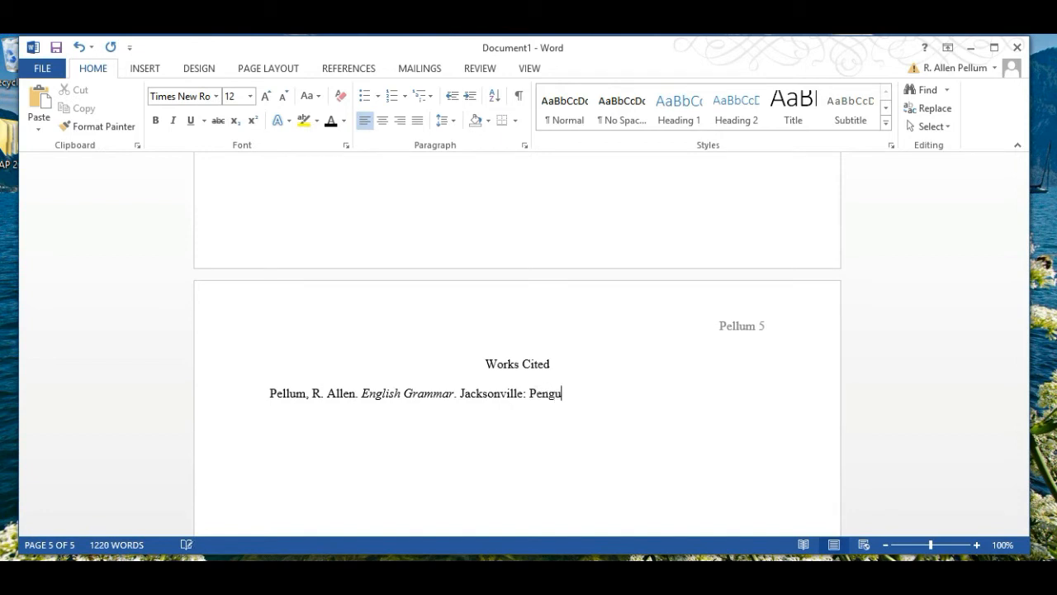
pyautogui.write('in')
pyautogui.press('BackSpace')
pyautogui.press('BackSpace')
pyautogui.write('in')
pyautogui.press('BackSpace')
pyautogui.write(', 2014. Print.')
# - Start a second Works Cited entry with the title "English Grammar." in quotation marks, keeping the period inside the closing quotation mark
pyautogui.press('Return')
pyautogui.write('"')
pyautogui.write('English G')
pyautogui.write('rammr')
pyautogui.press('BackSpace')
pyautogui.write('a')
pyautogui.write('r"')
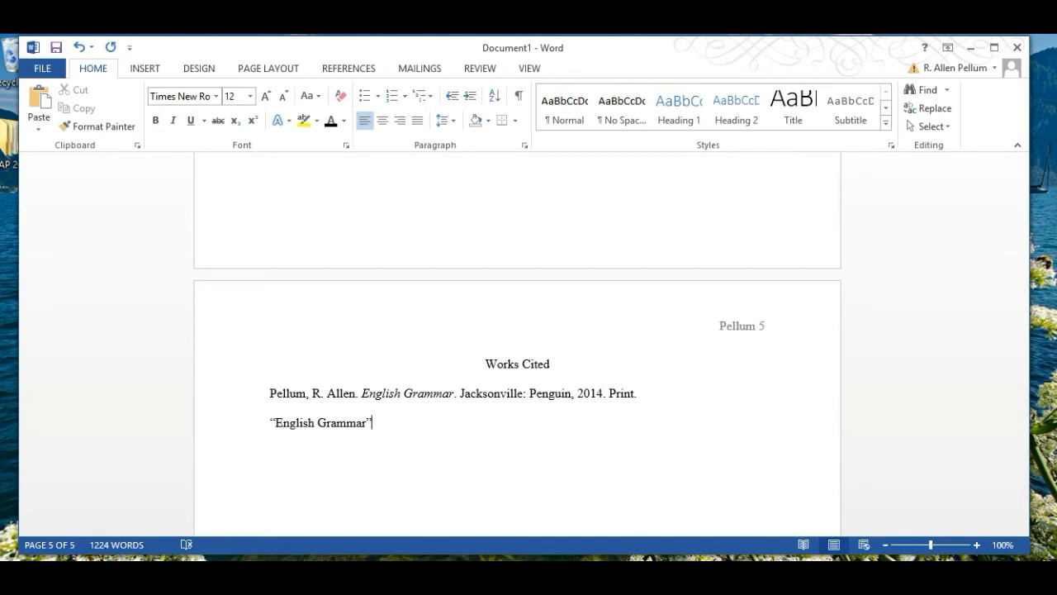
pyautogui.press('Left')
pyautogui.write('.')
pyautogui.press('Right')
# - Add the website title "Grammar is Fun." in italics after the article title and return to regular text
pyautogui.hotkey('ctrl', 'i')
pyautogui.write('Gramma')
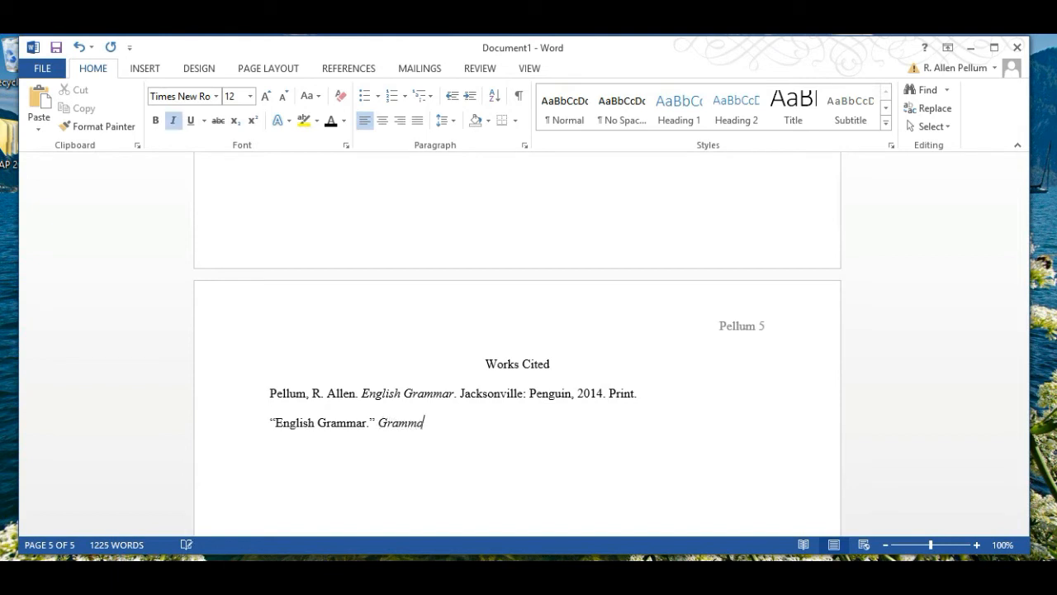
pyautogui.write('r is Fun.')
pyautogui.hotkey('ctrl', 'i')
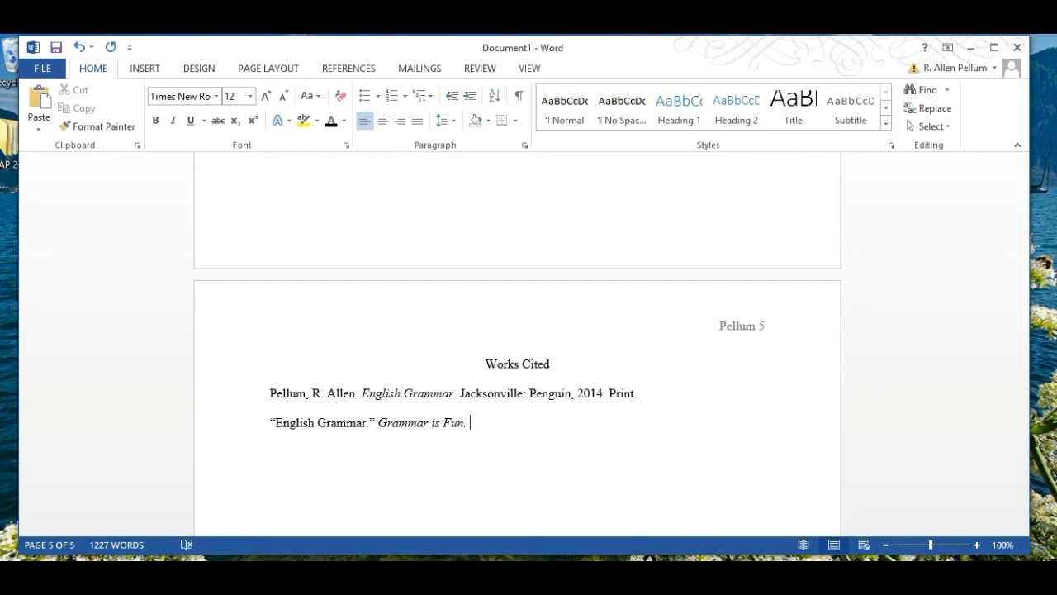
# - Complete the second entry with "Grammar Teachers USA, n.d. Web. 24 Nov. 2014."
pyautogui.write('Grammar Teachers')
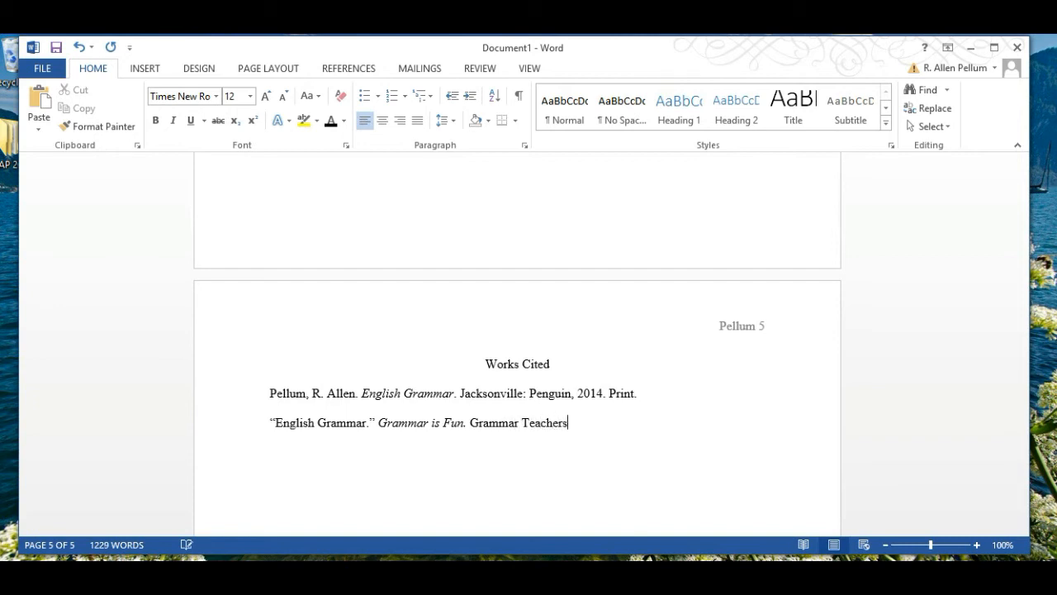
pyautogui.write(' US')
pyautogui.write('n.d. Web.')
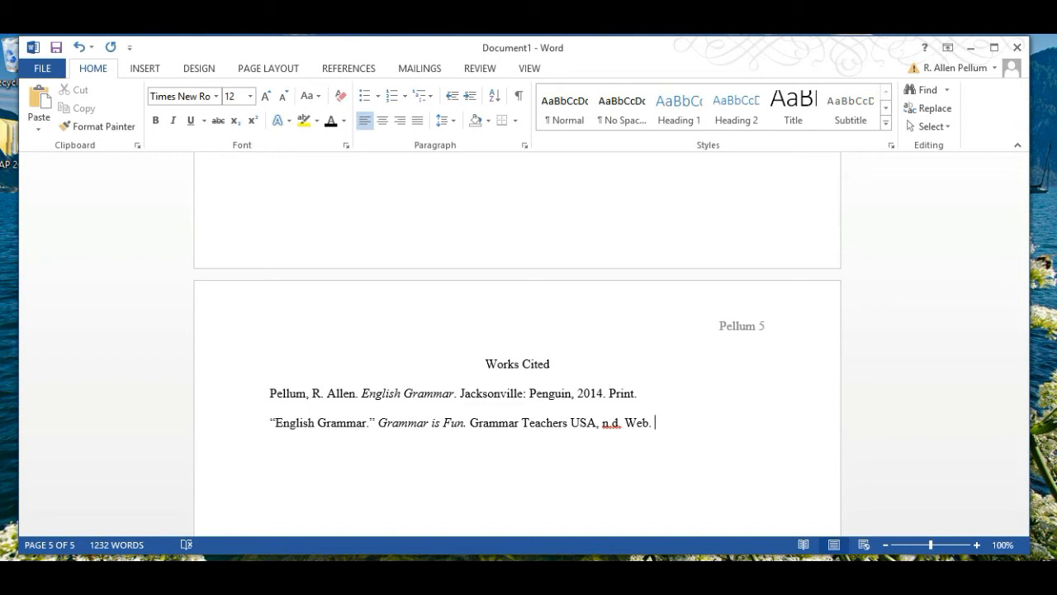
pyautogui.write('24 N')
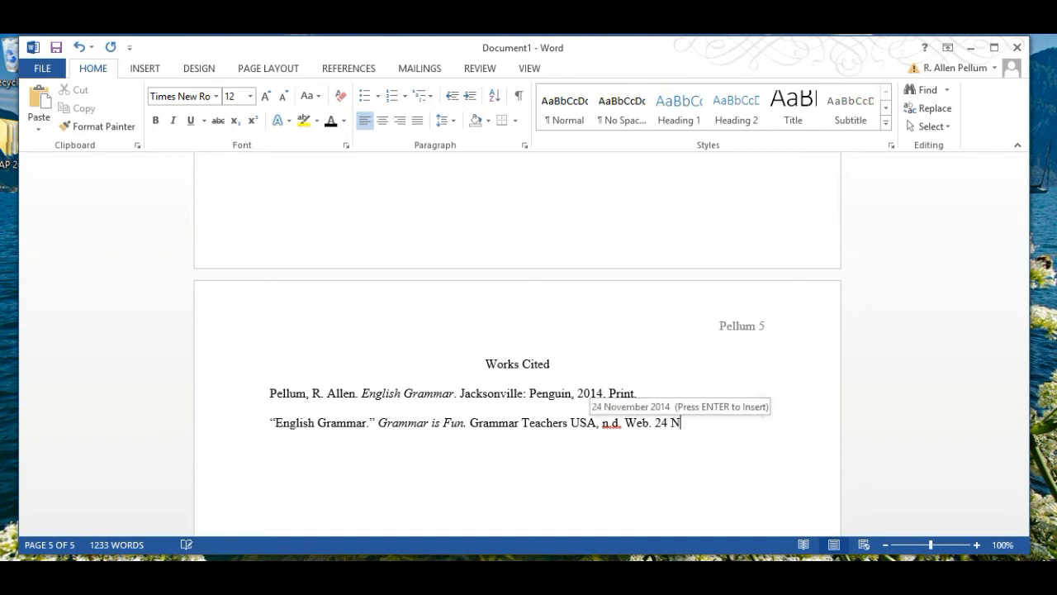
pyautogui.write('ov.')
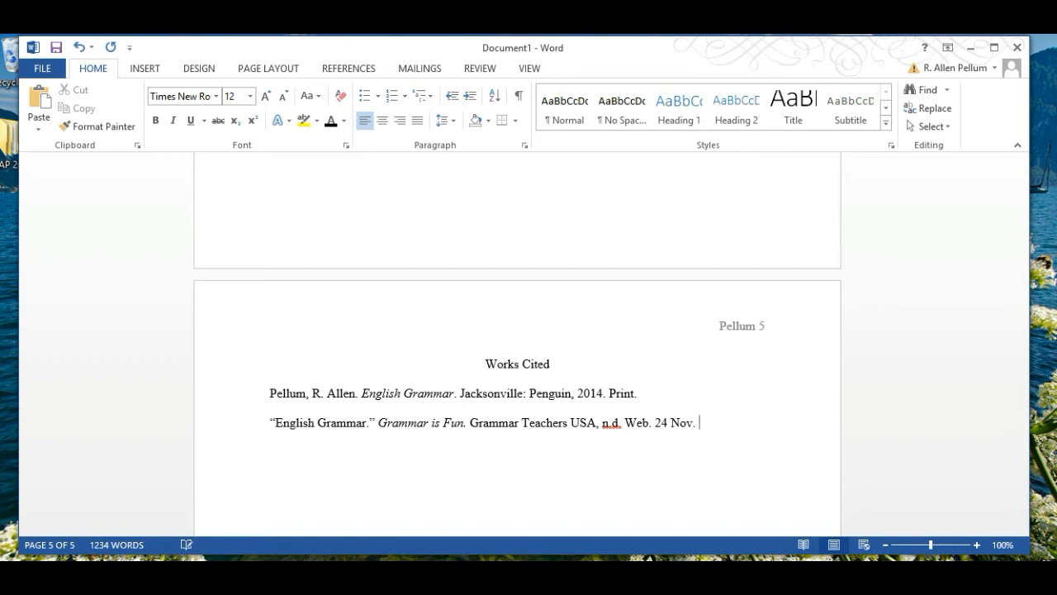
pyautogui.write(' 2014.')
# - Extend the italic website title in the second entry with the subtitle ": A Guide for Seventh Graders"
pyautogui.click(460, 422)
pyautogui.write(': ')
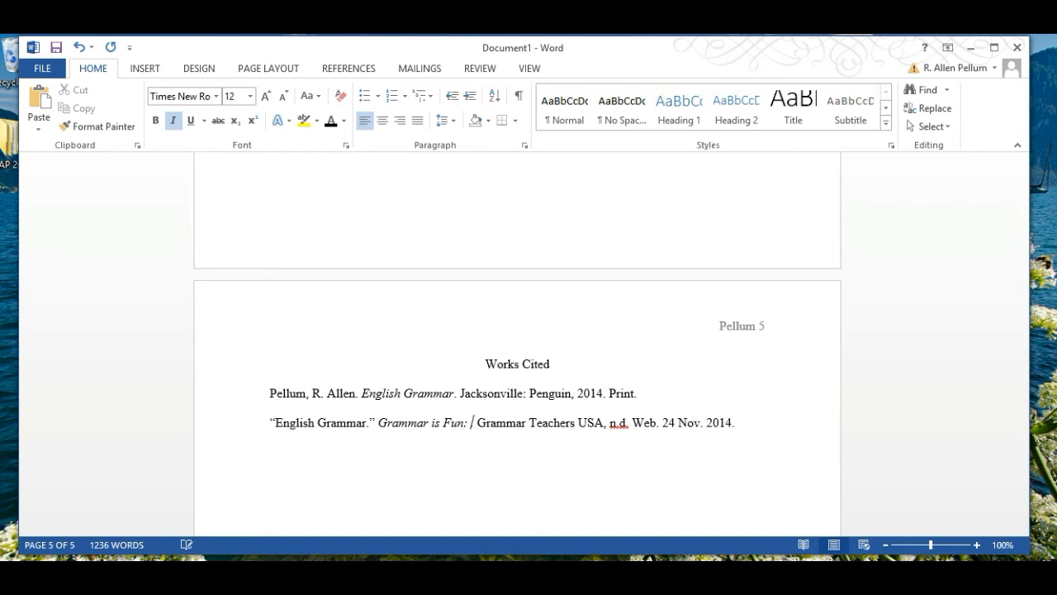
pyautogui.write('A Guide for ')
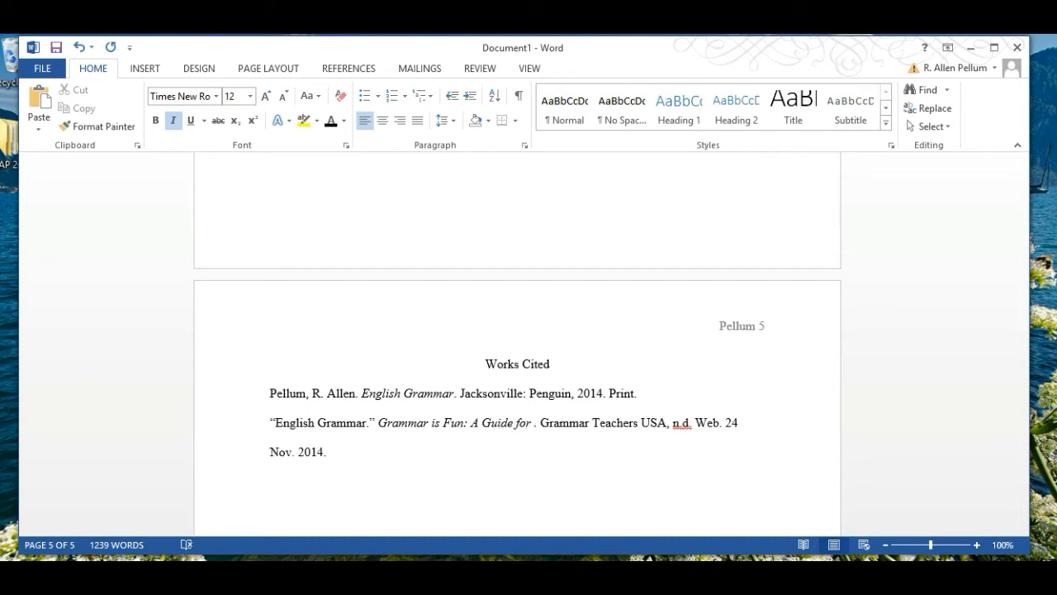
pyautogui.write('Seventh ')
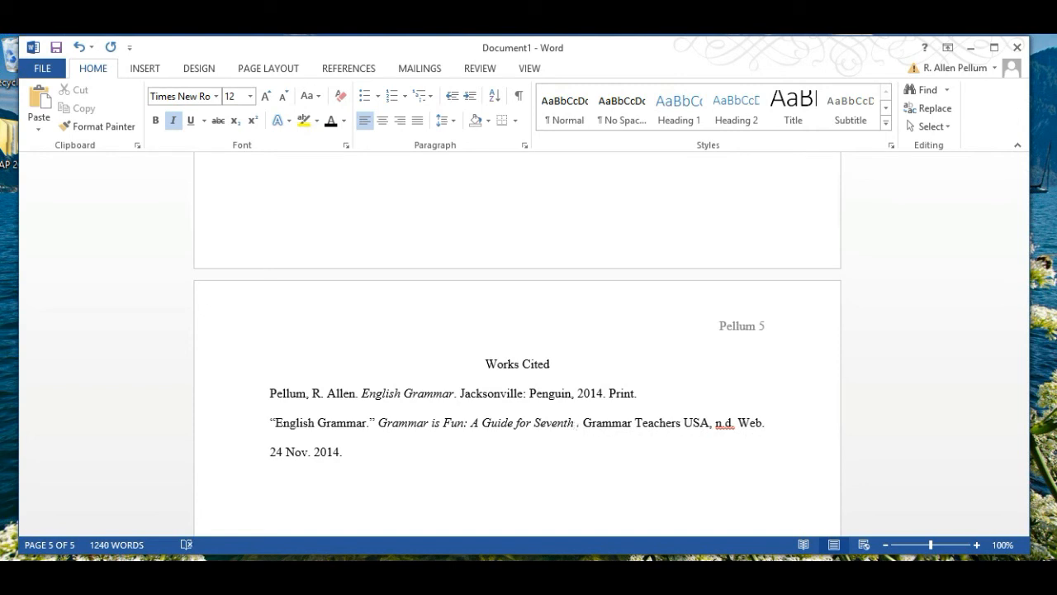
pyautogui.write('Graders')
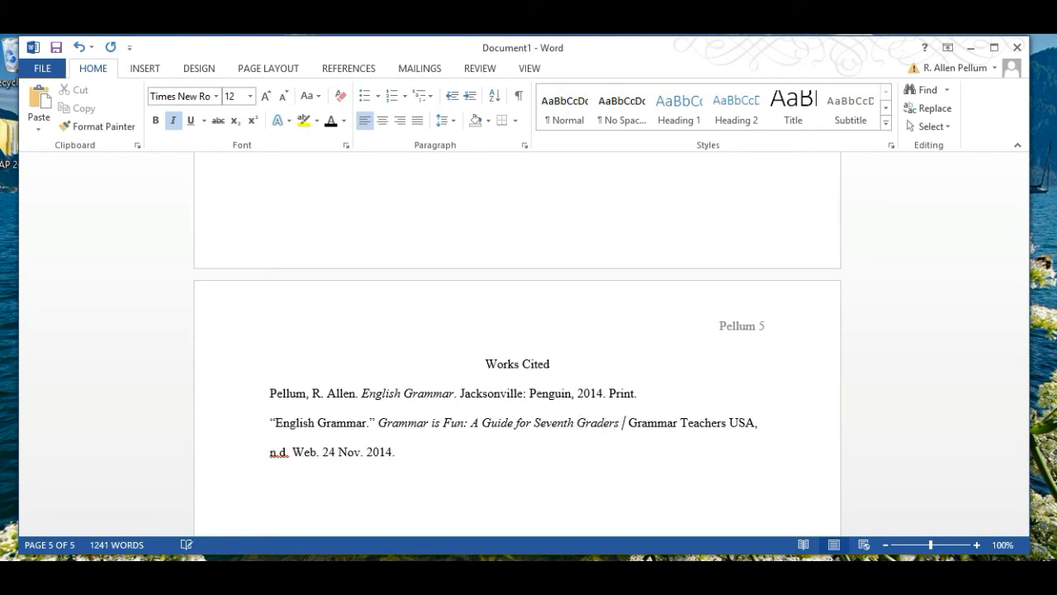
# - Extend the italic website subtitle in the second entry with "Who Love Grammar", ending in a period
pyautogui.write(' Who Love Grammar')
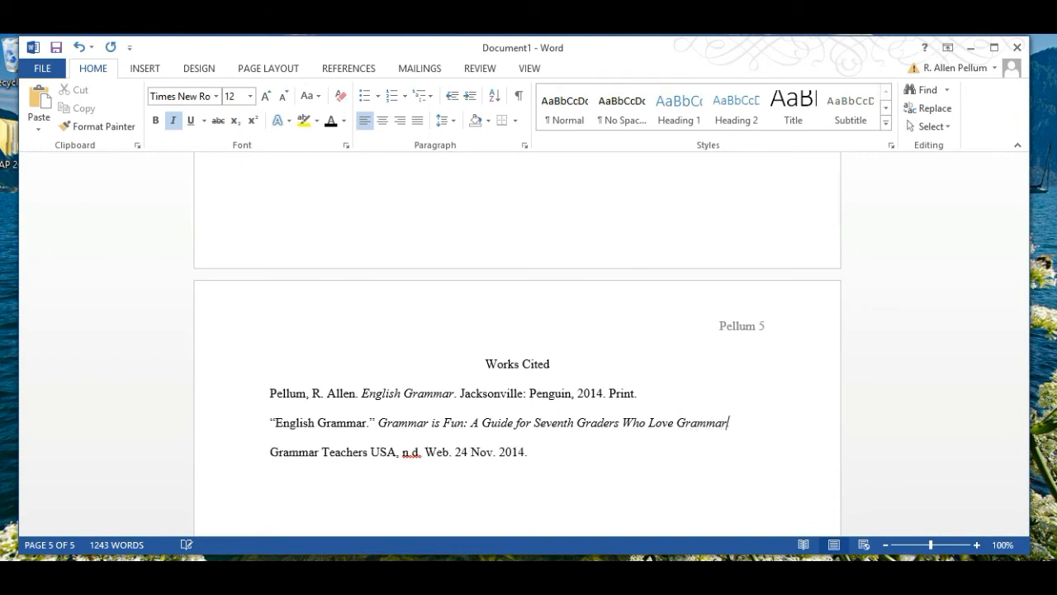
pyautogui.click(528, 452)
pyautogui.click(270, 451)
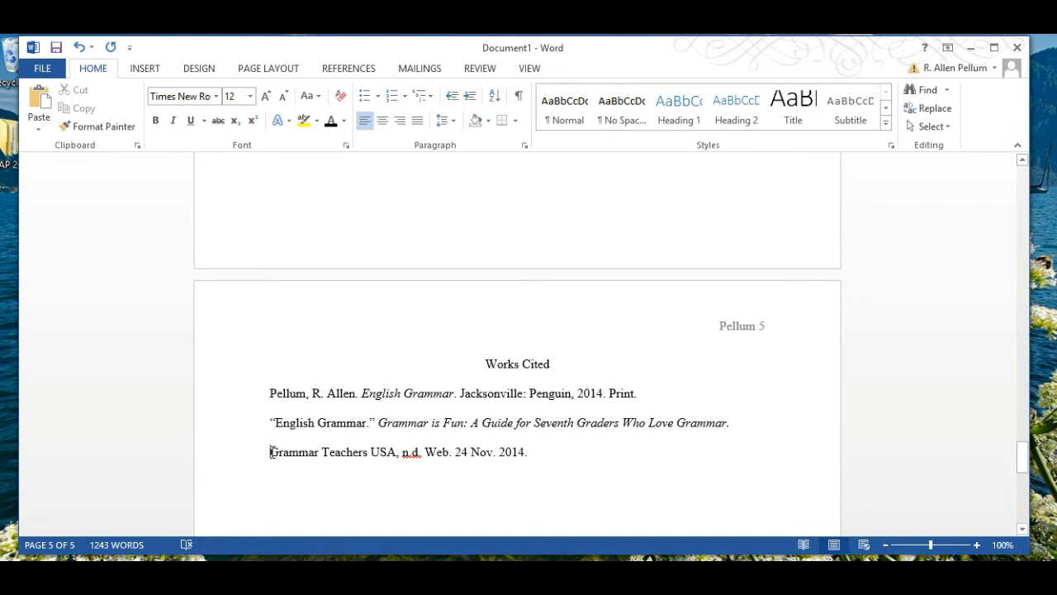
pyautogui.moveTo(270, 413); pyautogui.dragTo(533, 458)
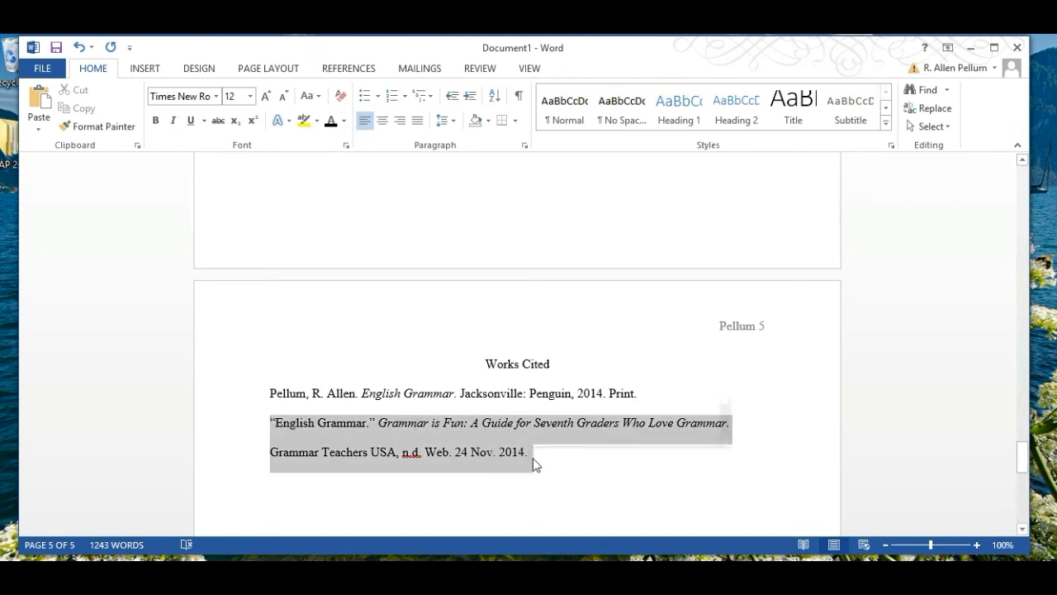
pyautogui.click(278, 455)
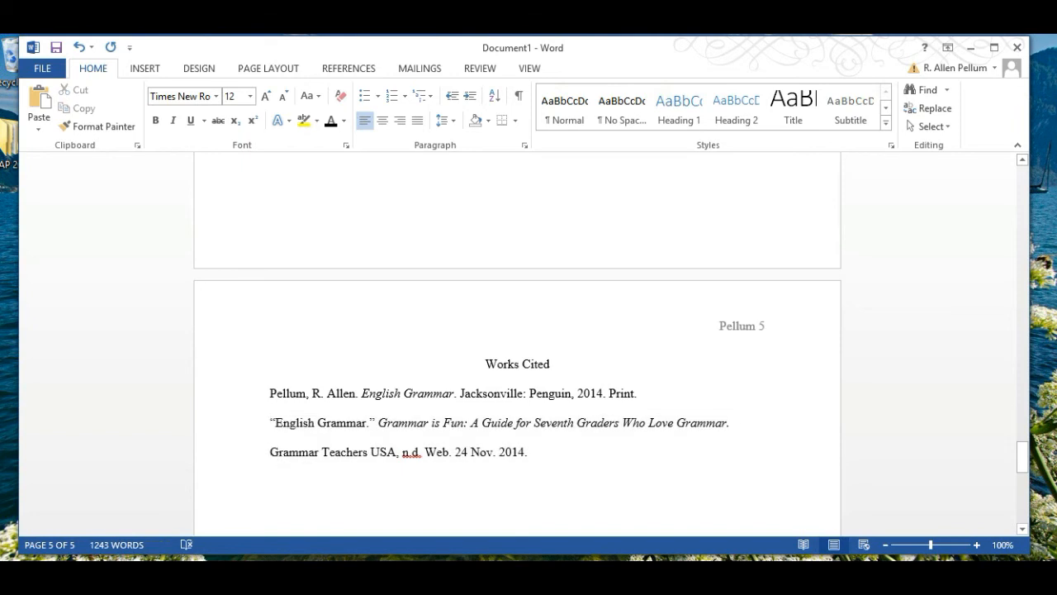
pyautogui.press('Tab')
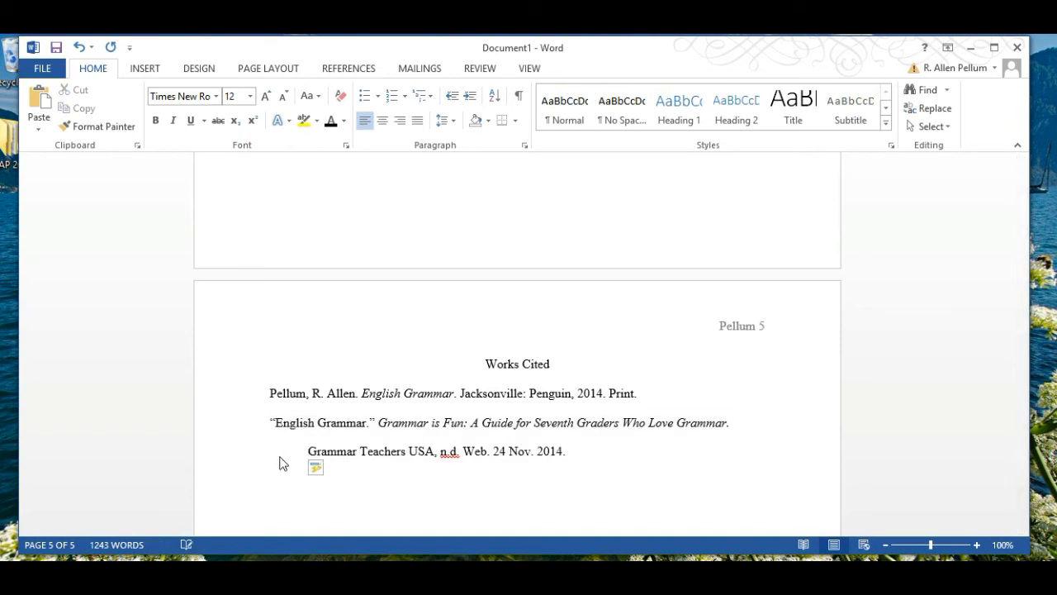
pyautogui.press('BackSpace')
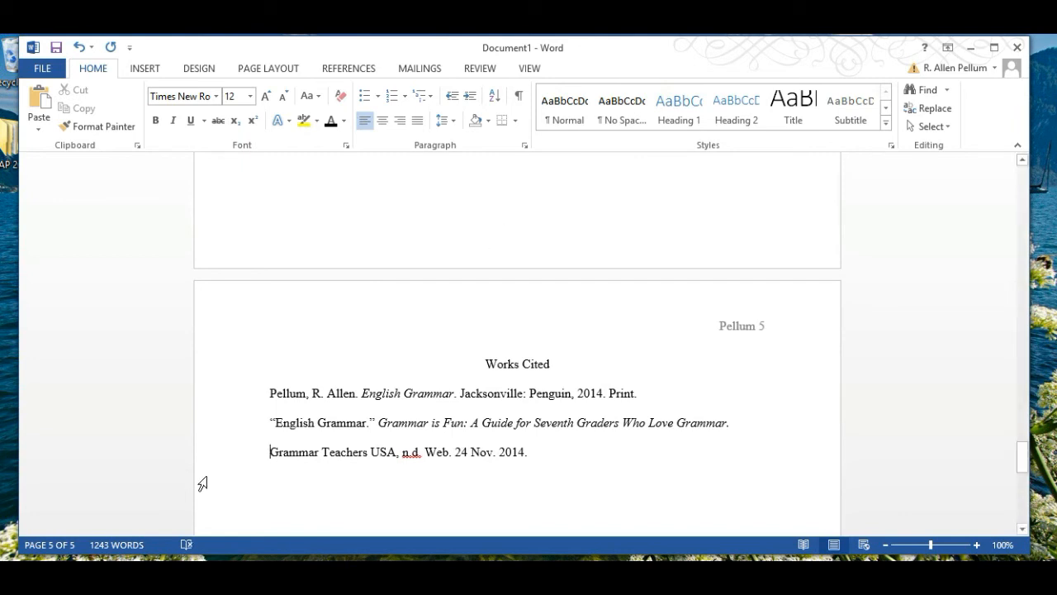
# - Apply a hanging indent to the whole "English Grammar." website entry through its paragraph settings
pyautogui.moveTo(271, 423); pyautogui.dragTo(537, 455)
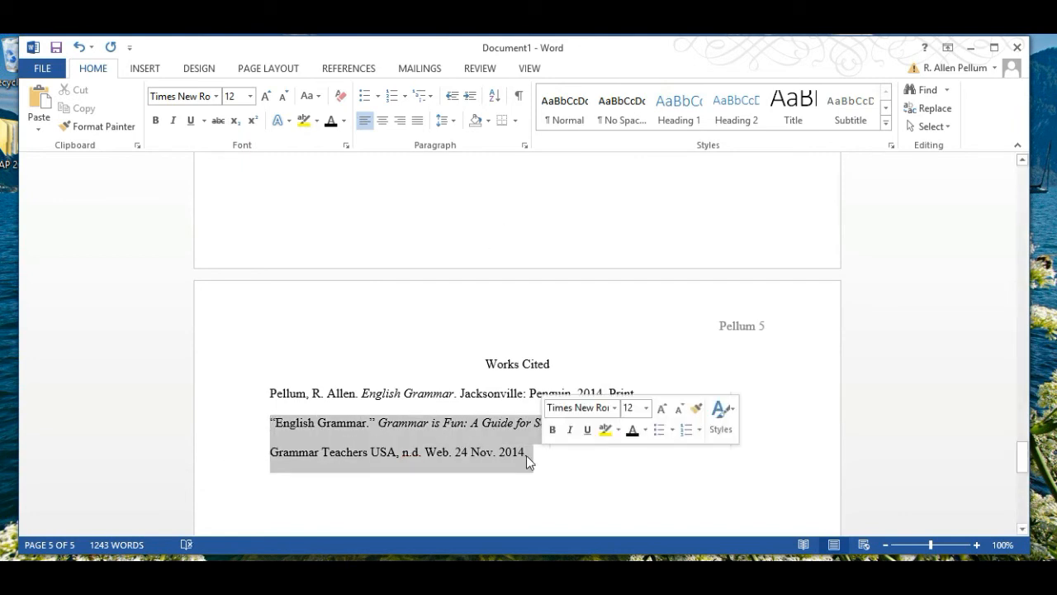
pyautogui.rightClick(491, 454)
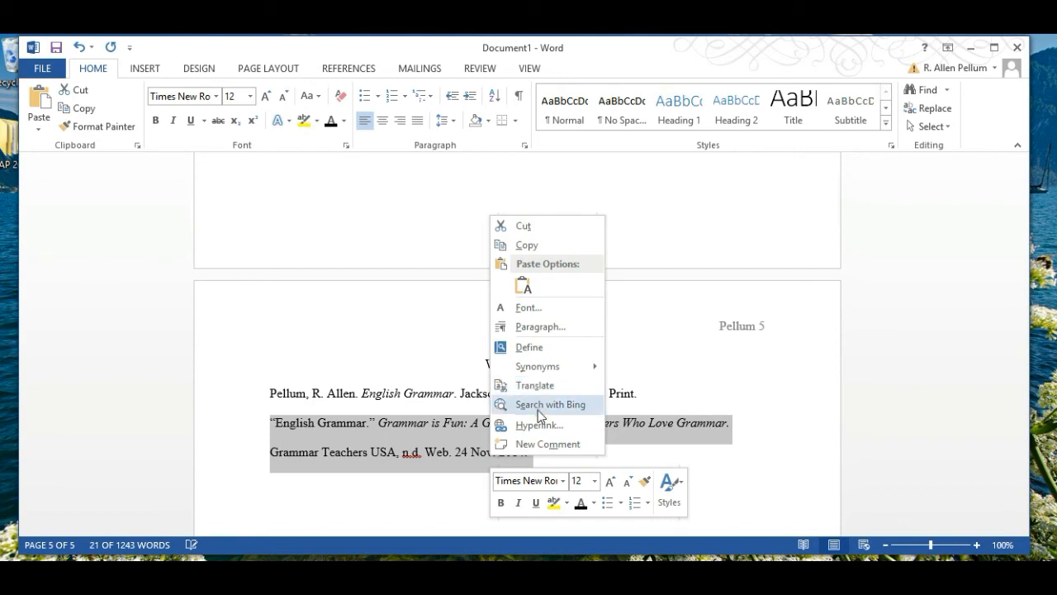
pyautogui.click(534, 327)
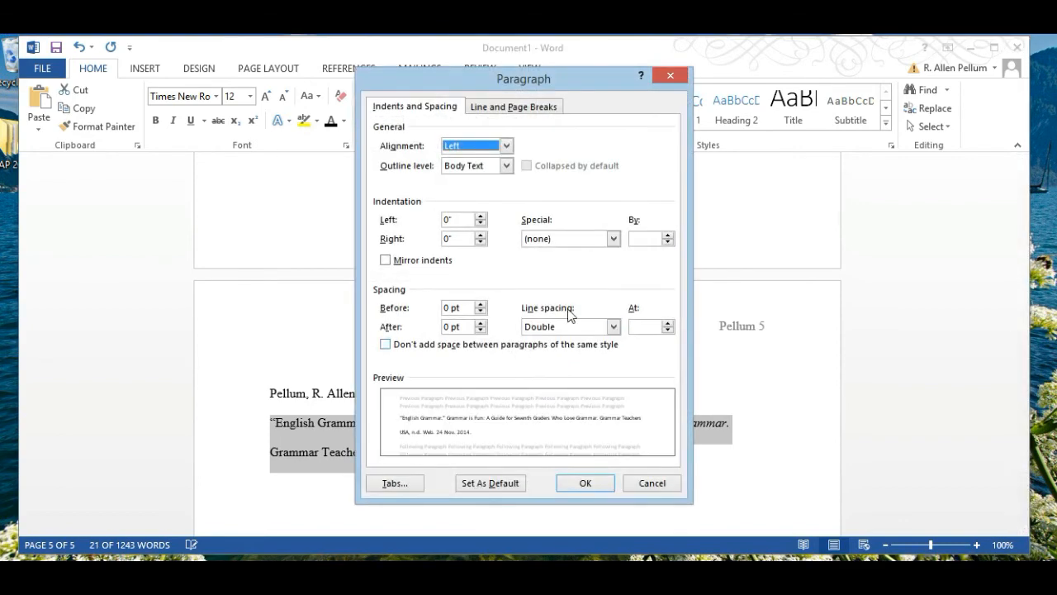
pyautogui.click(609, 241)
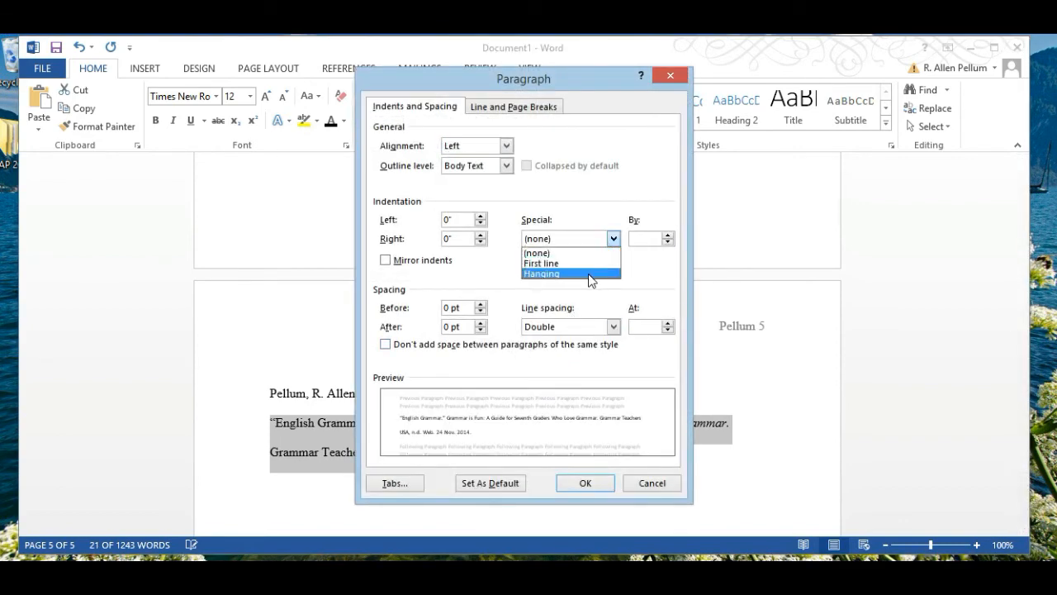
pyautogui.click(588, 273)
pyautogui.click(584, 485)
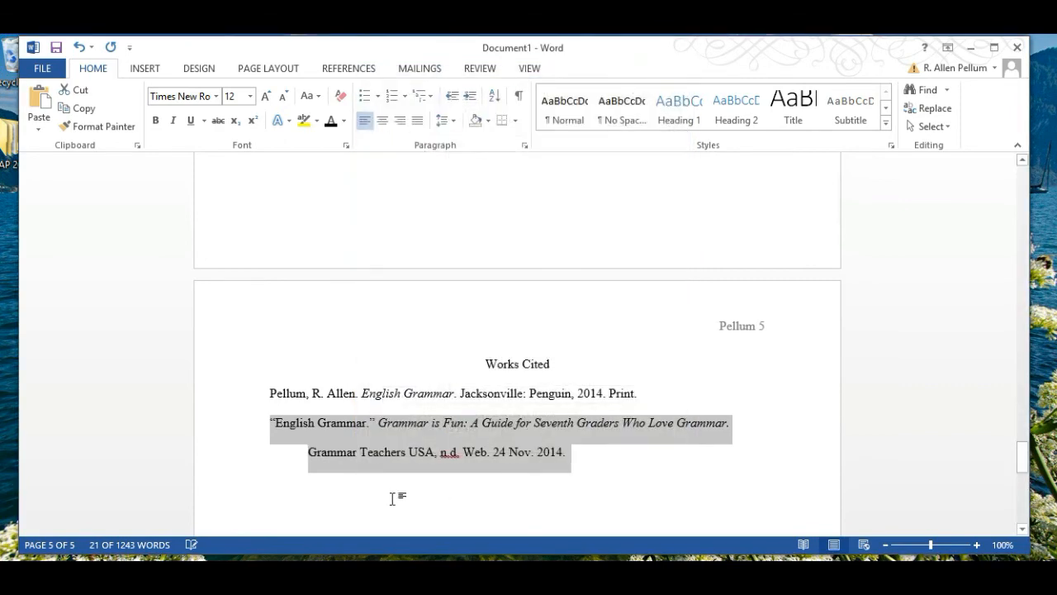
pyautogui.click(407, 492)
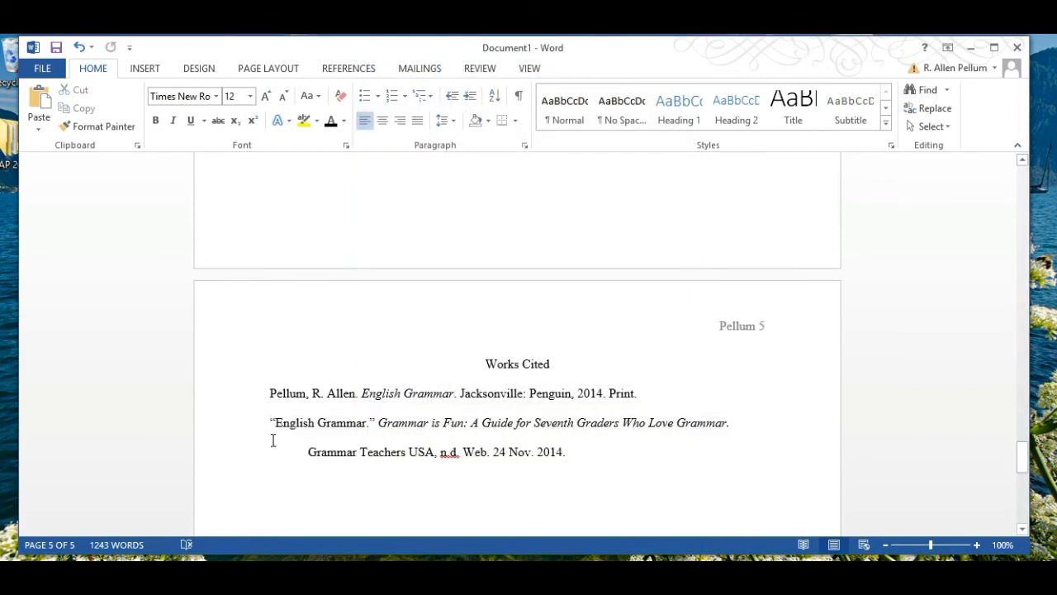
# - Move the "English Grammar." website entry above the book entry so the Works Cited list is alphabetical
pyautogui.moveTo(268, 423); pyautogui.dragTo(570, 461)
pyautogui.moveTo(290, 431); pyautogui.dragTo(268, 395)
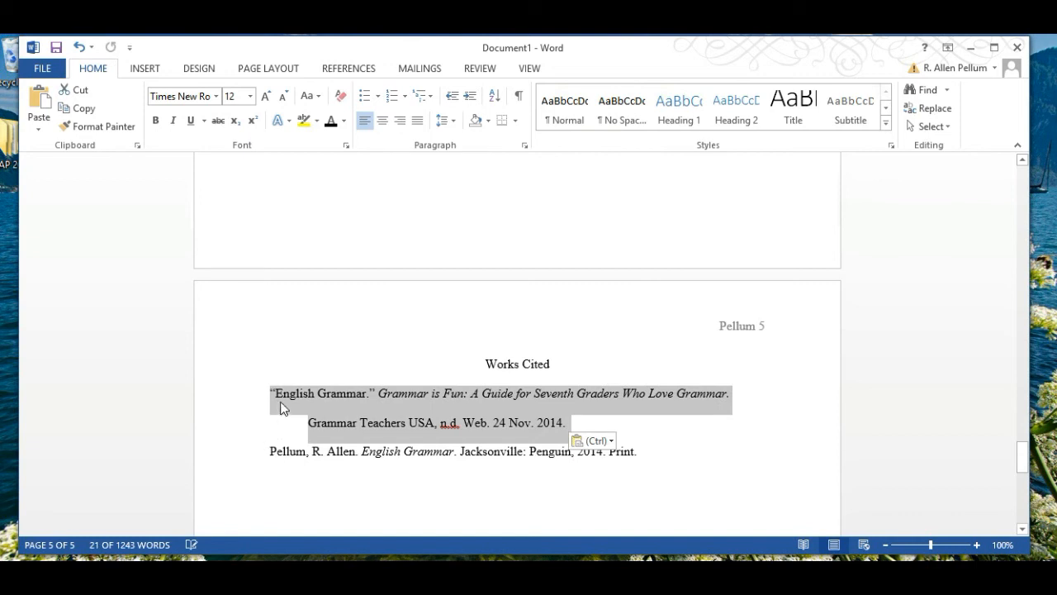
pyautogui.click(297, 470)
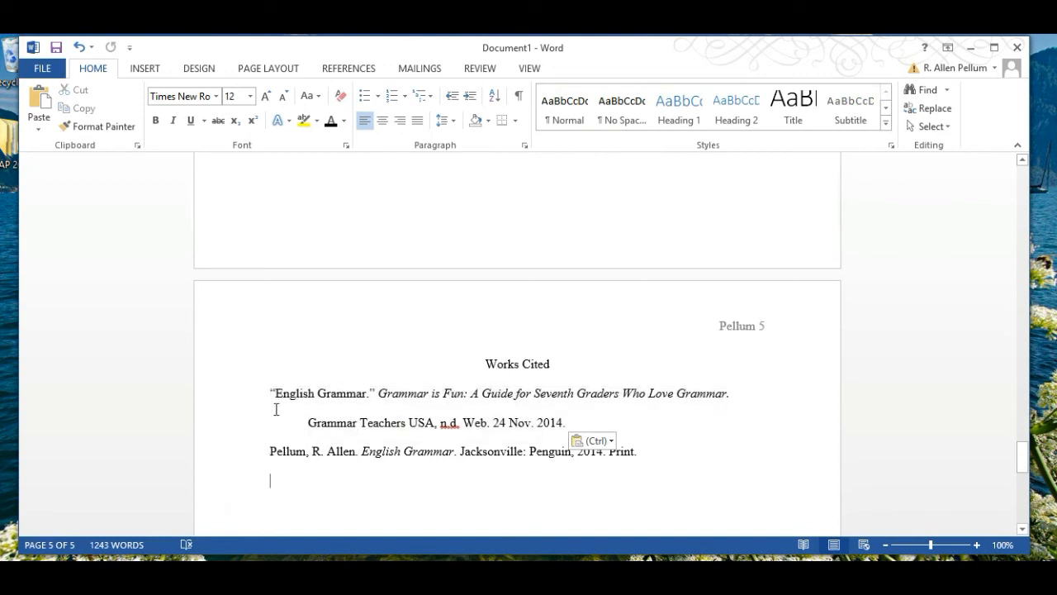
# - Insert an opening quotation mark before "It should be striving" in the page 3 paragraph starting "At the same time"
pyautogui.scroll(3, 314, 429)
pyautogui.scroll(9, 324, 434)
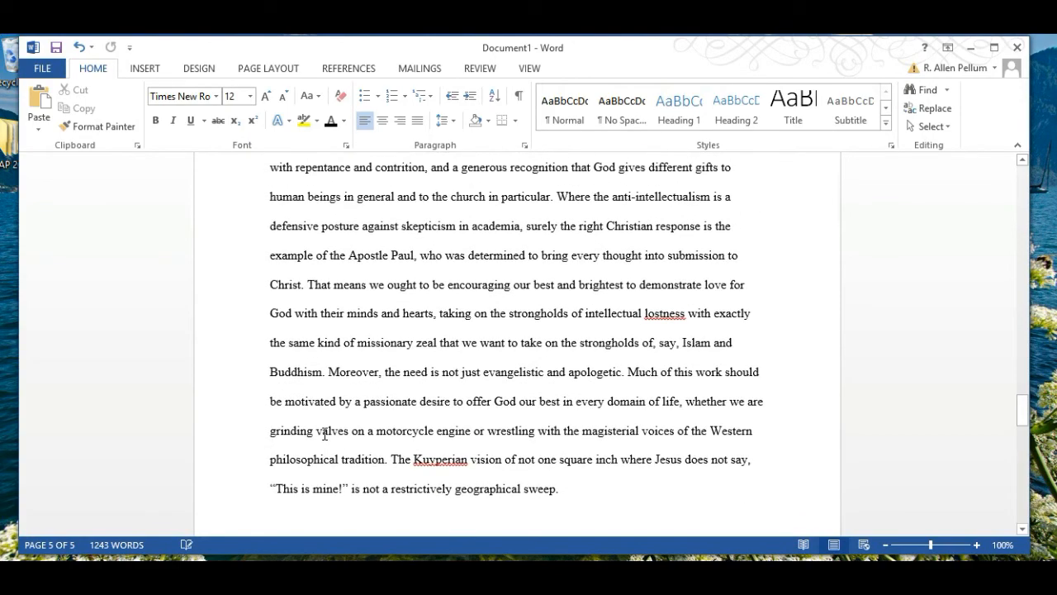
pyautogui.scroll(-5, 330, 438)
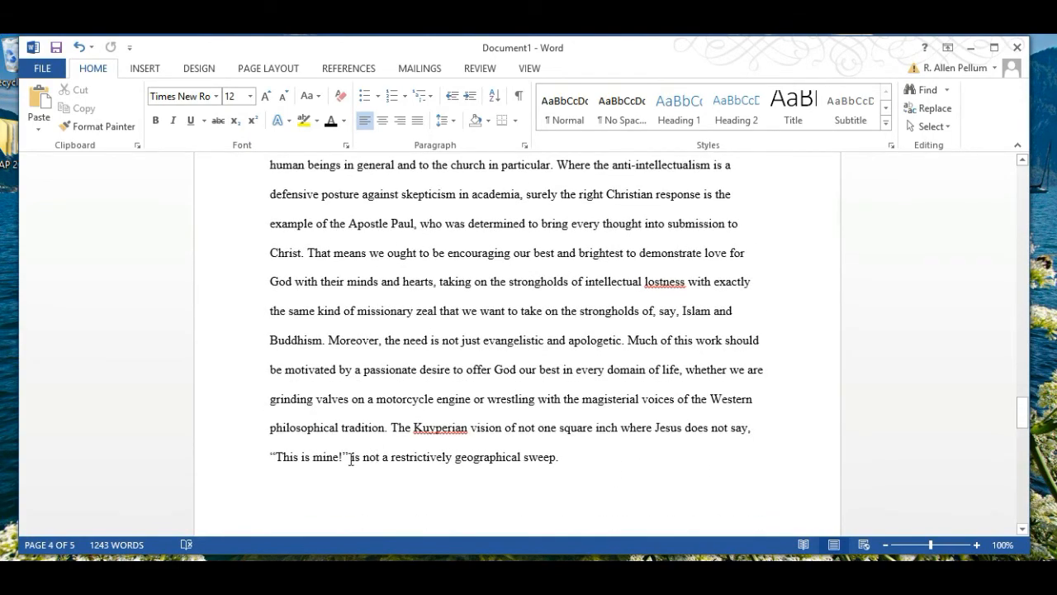
pyautogui.scroll(3, 357, 459)
pyautogui.scroll(10, 357, 459)
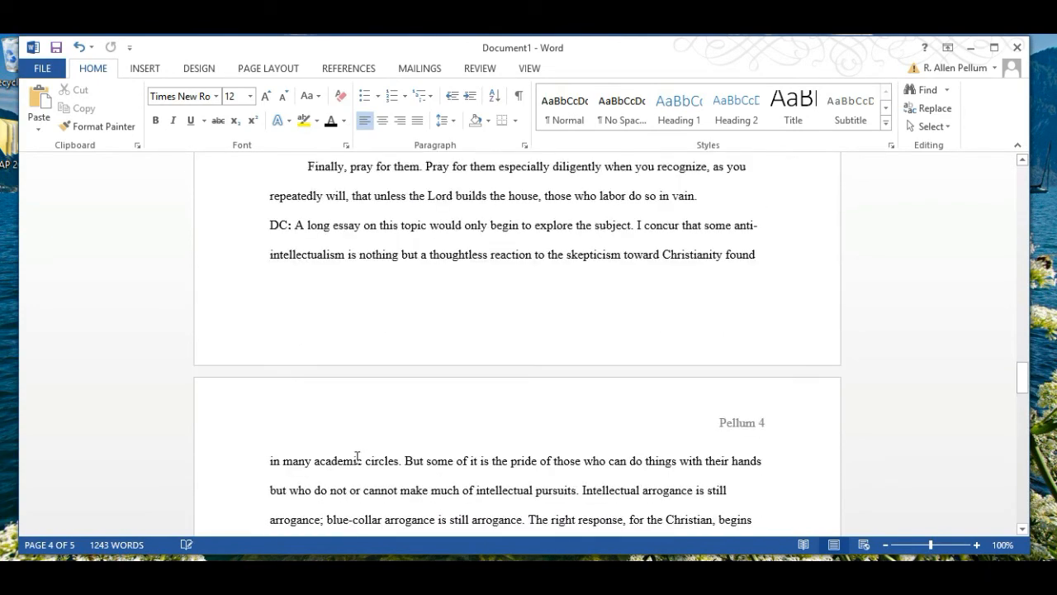
pyautogui.scroll(6, 357, 459)
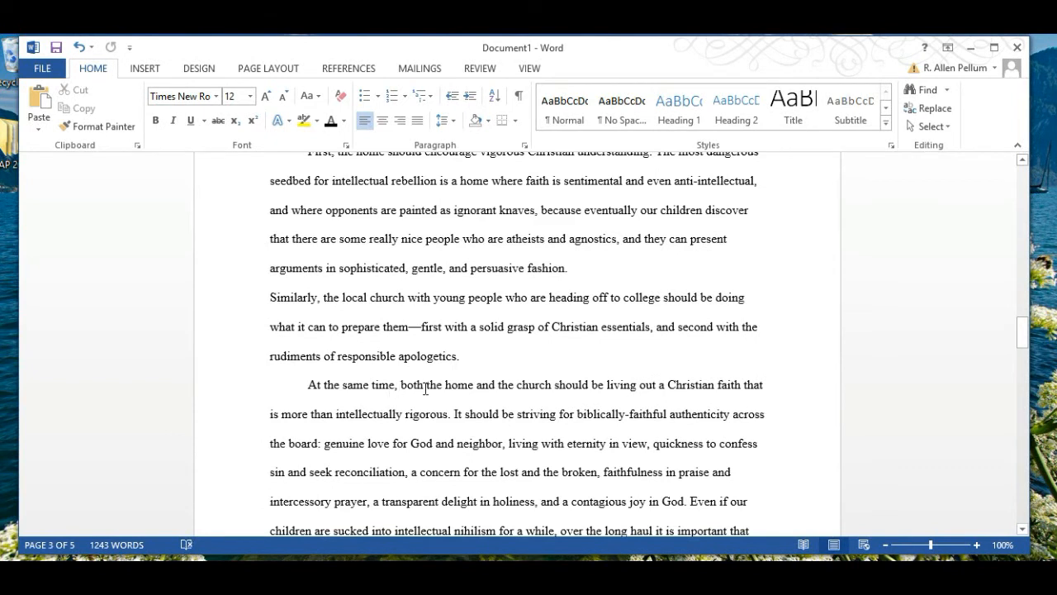
pyautogui.click(450, 415)
pyautogui.write('"')
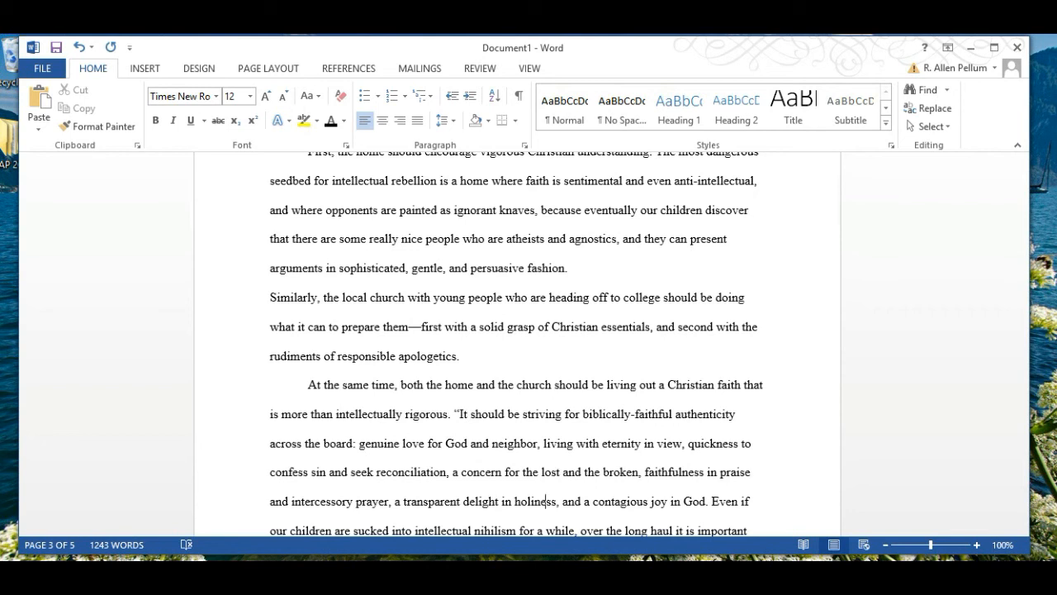
# - Close the quotation after "a contagious joy in God" and add the book author's last name in parentheses before the period
pyautogui.click(707, 501)
pyautogui.write('"')
pyautogui.write(' (Pellum')
pyautogui.write(')')
# - Enclose "who was determined to bring every thought into submission to Christ" on page 4 in quotation marks, leaving the period outside
pyautogui.scroll(-1, 541, 359)
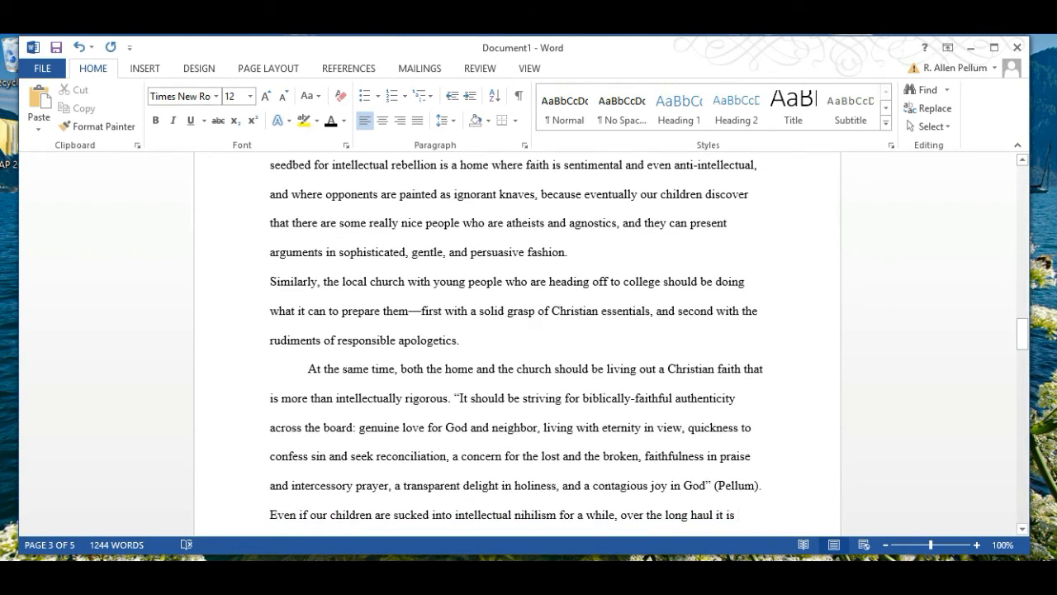
pyautogui.scroll(-3, 541, 359)
pyautogui.scroll(-15, 541, 359)
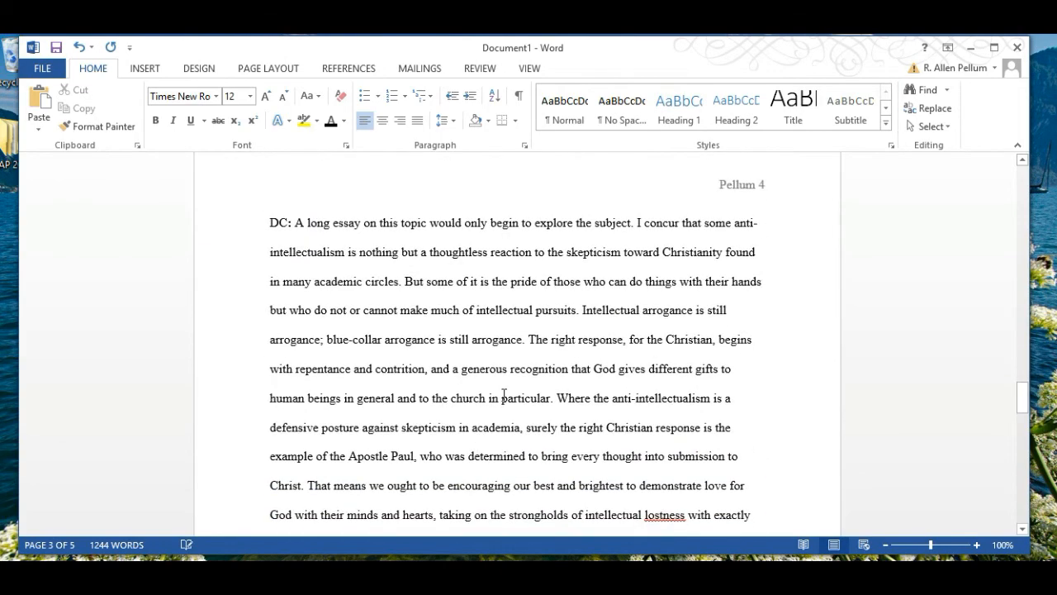
pyautogui.scroll(-4, 461, 474)
pyautogui.scroll(6, 397, 460)
pyautogui.scroll(3, 367, 369)
pyautogui.scroll(-1, 388, 373)
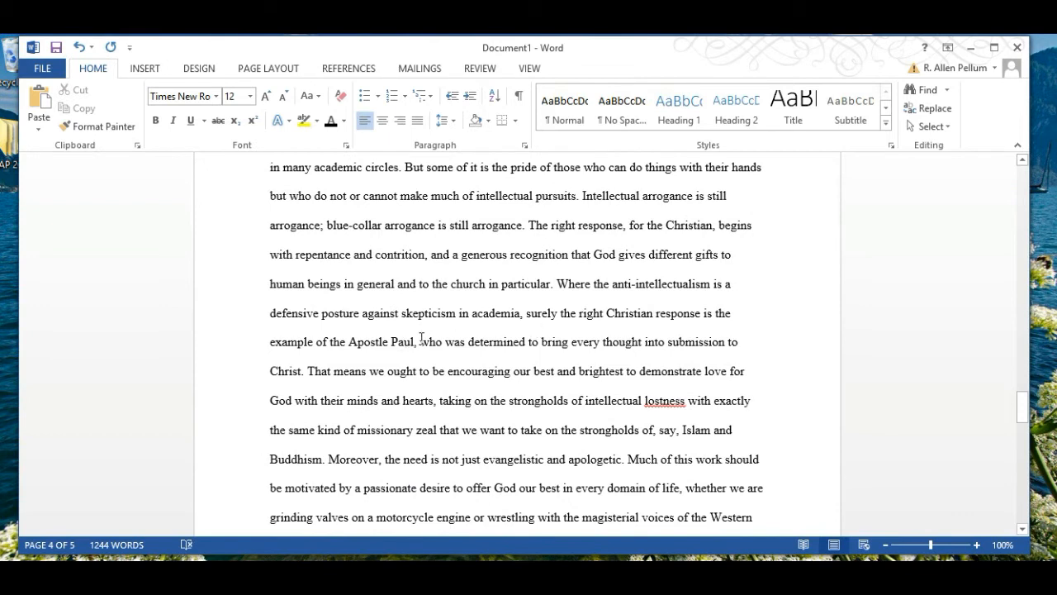
pyautogui.write('"')
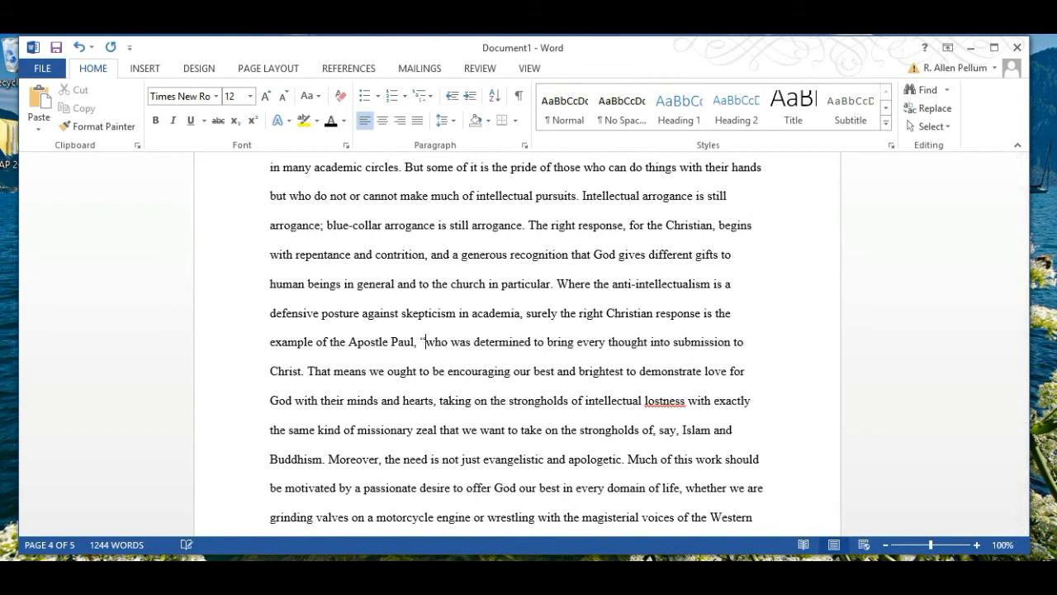
pyautogui.press('Up')
pyautogui.press('Left')
pyautogui.press('Left')
pyautogui.press('Left')
pyautogui.press('Left')
pyautogui.press('Left')
pyautogui.press('Left')
pyautogui.write('"')
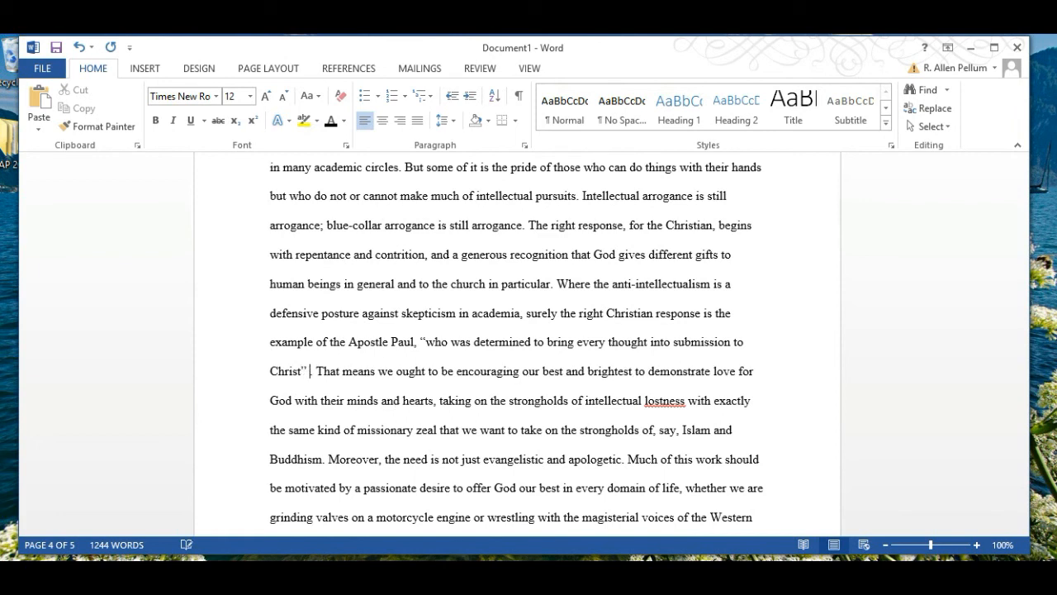
# - Add the parenthetical citation "(English)" between the quotation ending in "Christ" and the period
pyautogui.write('(')
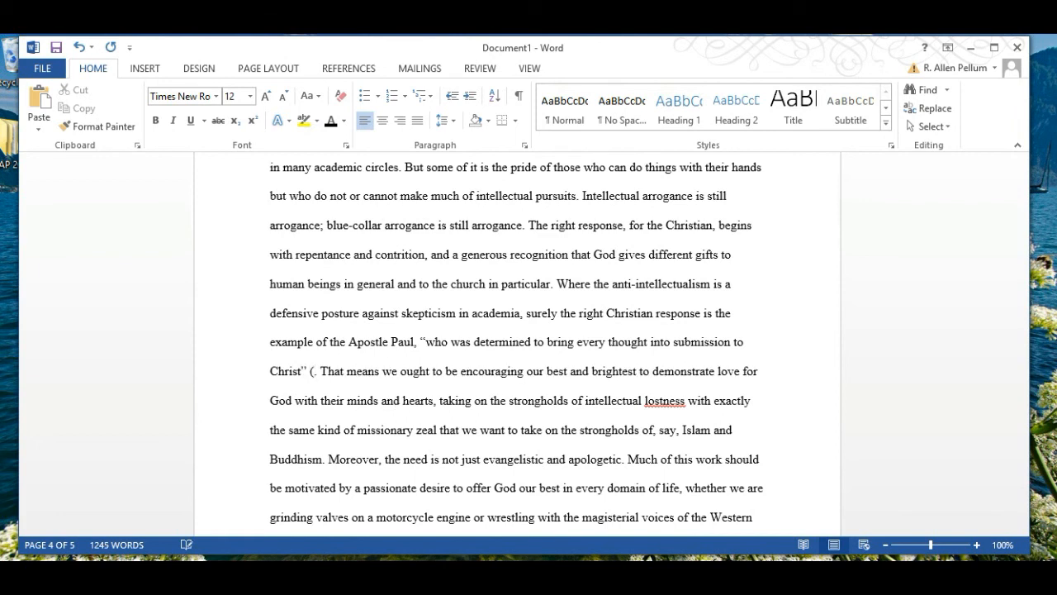
pyautogui.write('English')
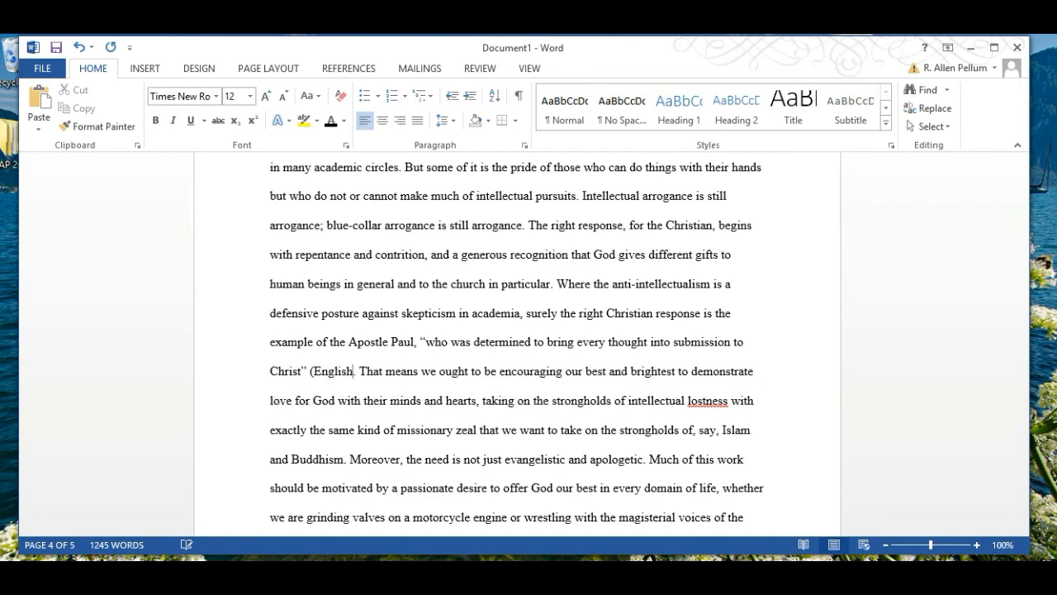
pyautogui.write(')')
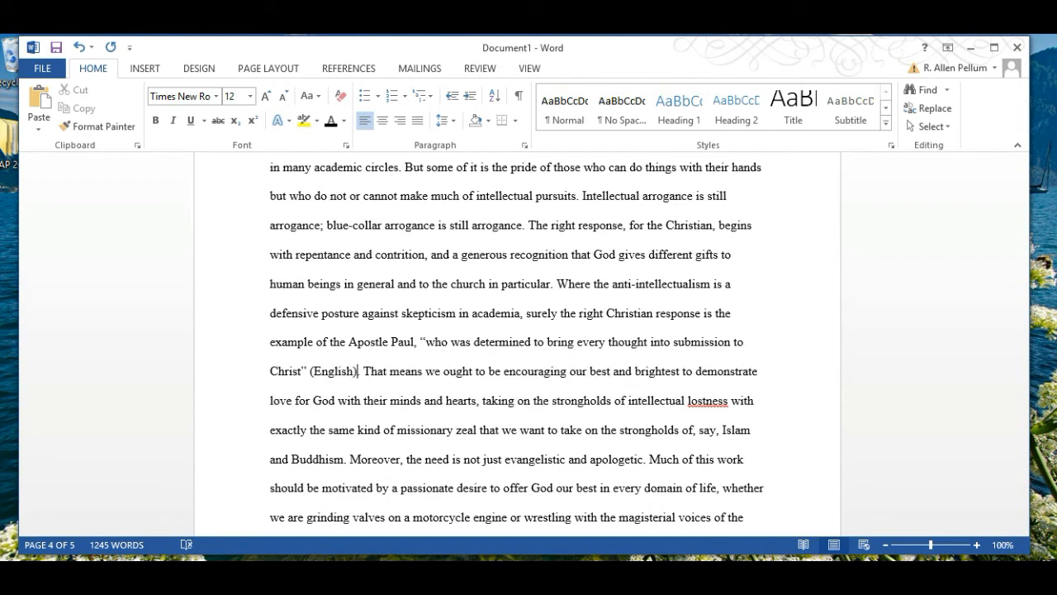
pyautogui.click(335, 373)
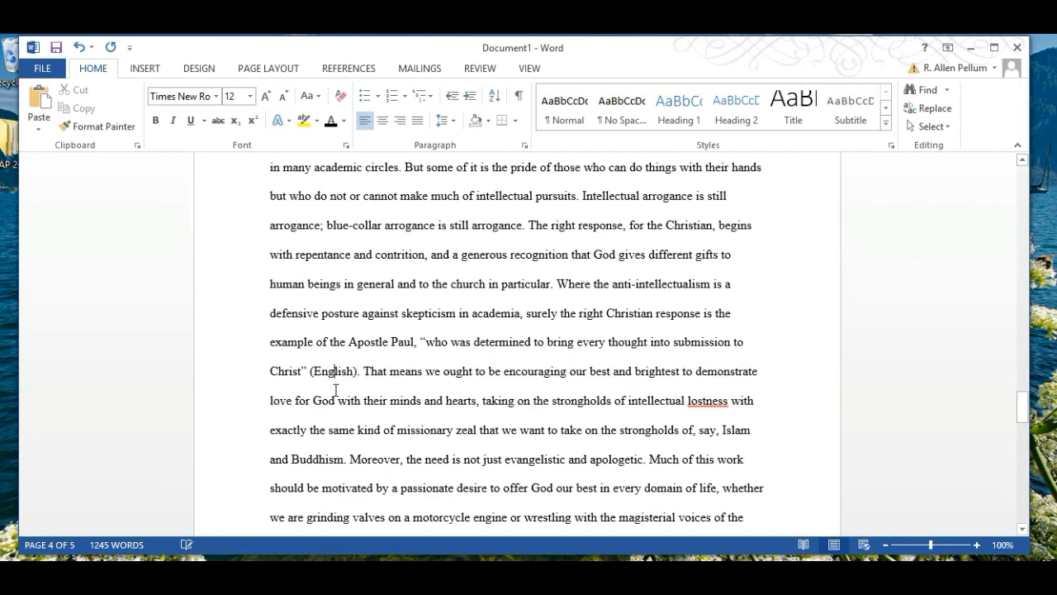
# - Delete the two blank lines above the "Works Cited" title on page 5
pyautogui.scroll(-10, 353, 420)
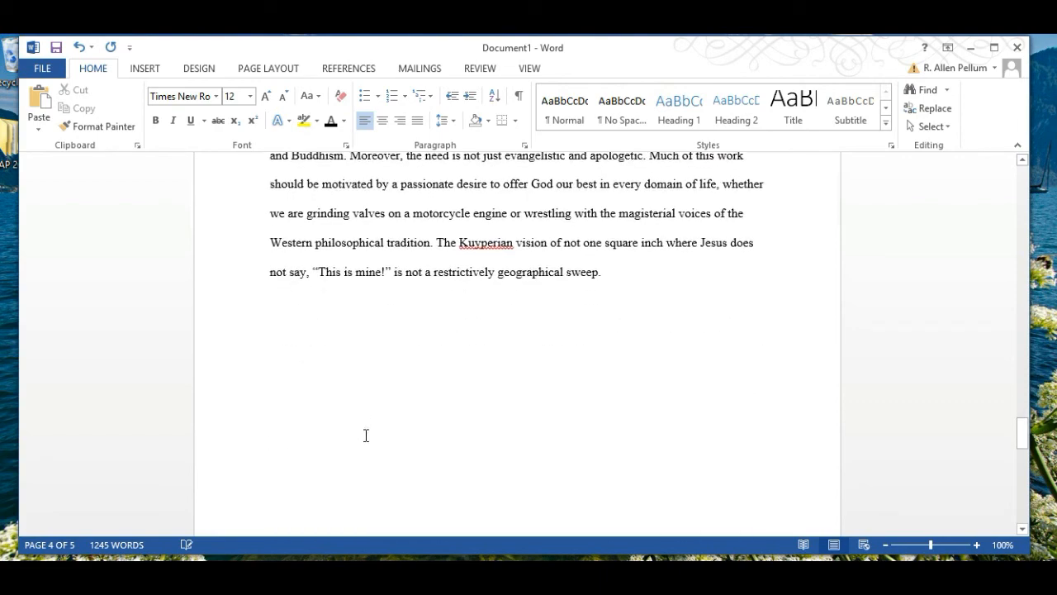
pyautogui.scroll(8, 329, 420)
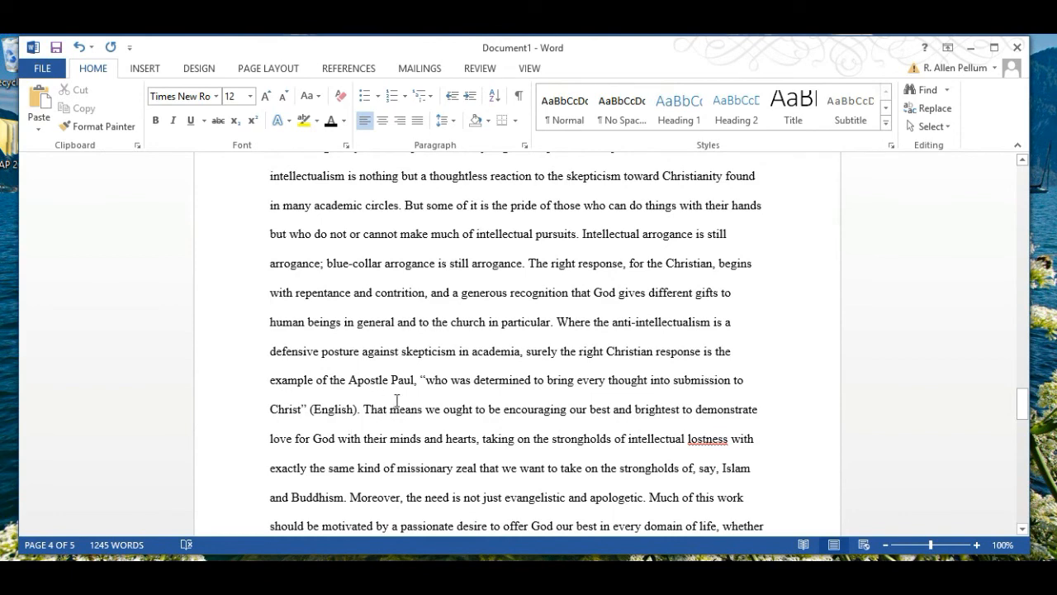
pyautogui.scroll(-6, 379, 402)
pyautogui.scroll(-3, 423, 451)
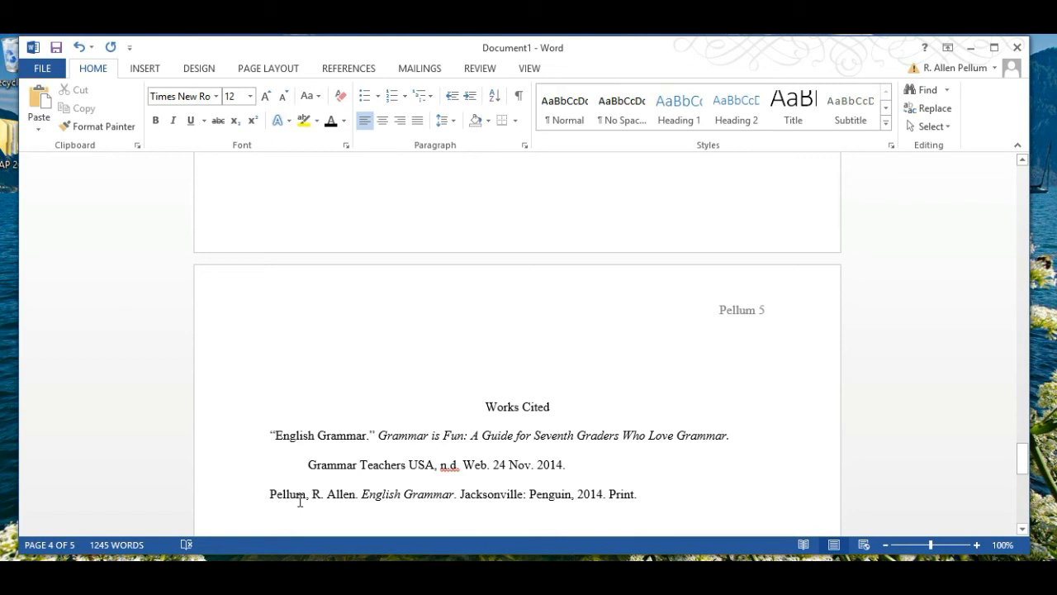
pyautogui.scroll(-3, 309, 429)
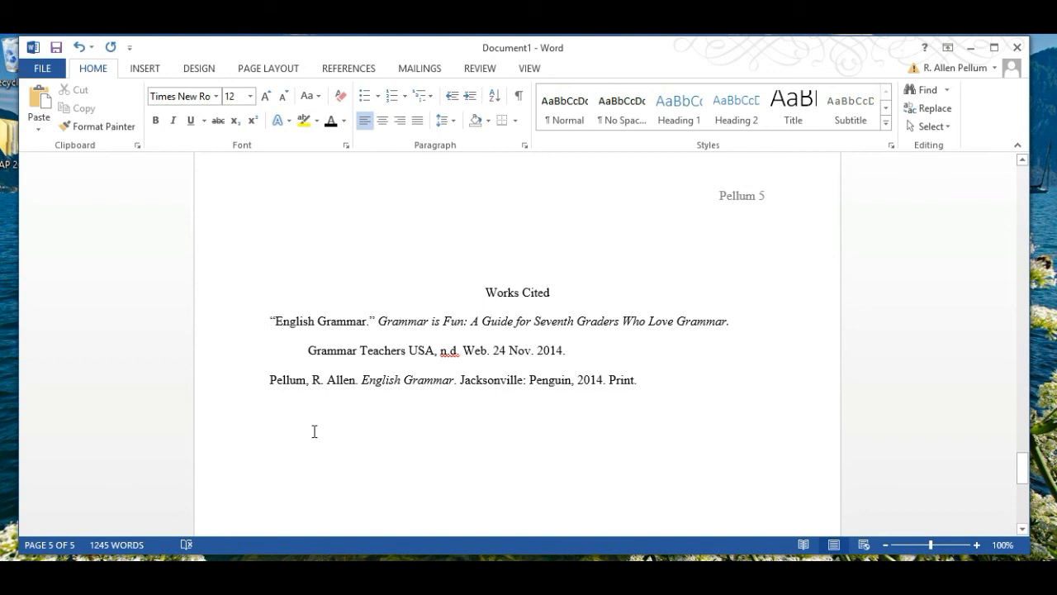
pyautogui.click(507, 248)
pyautogui.scroll(4, 508, 254)
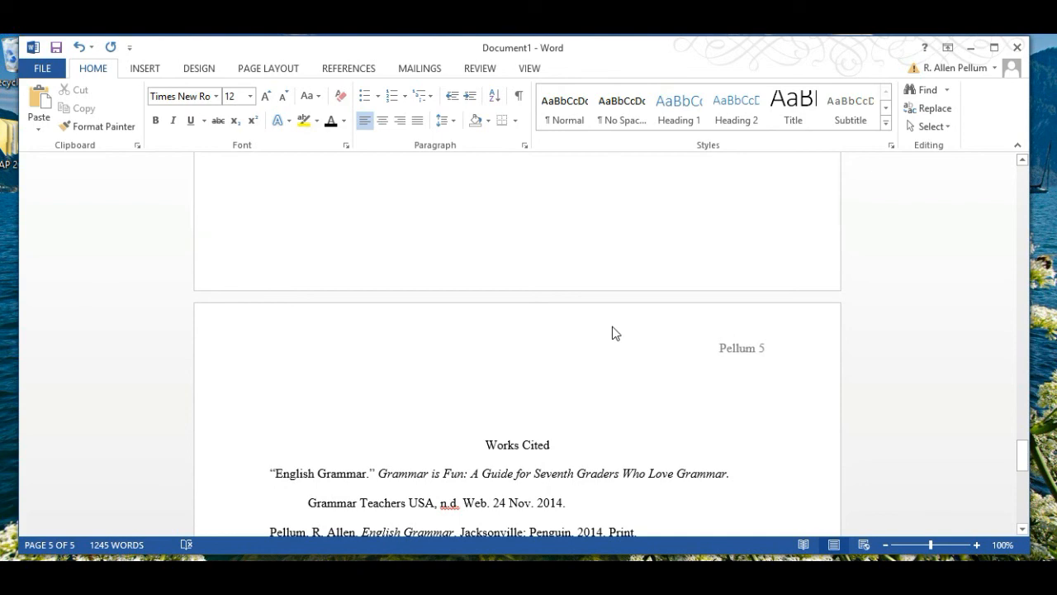
pyautogui.press('BackSpace')
pyautogui.press('BackSpace')
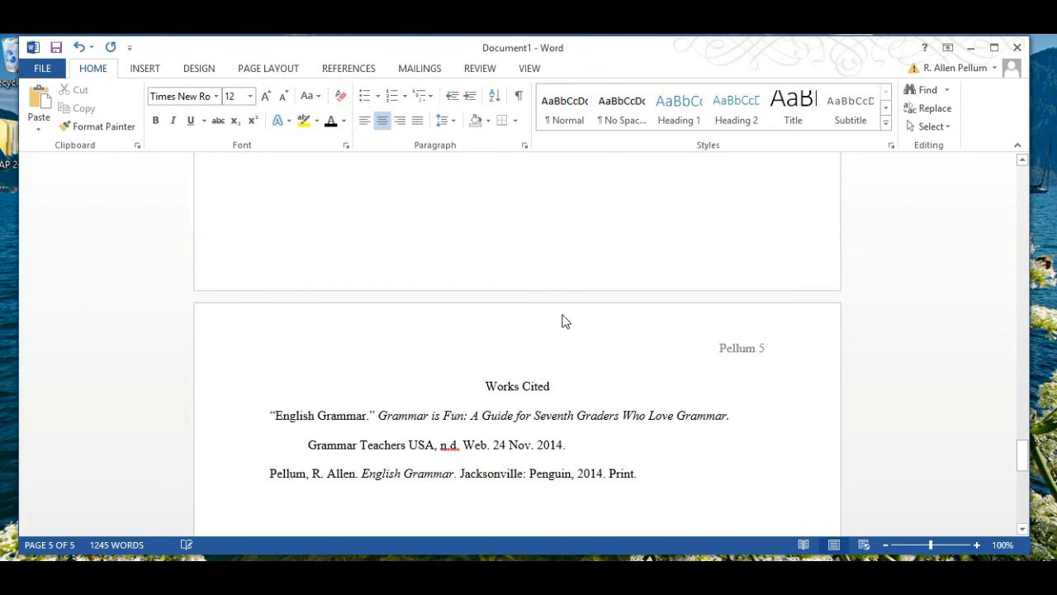
pyautogui.scroll(8, 492, 377)
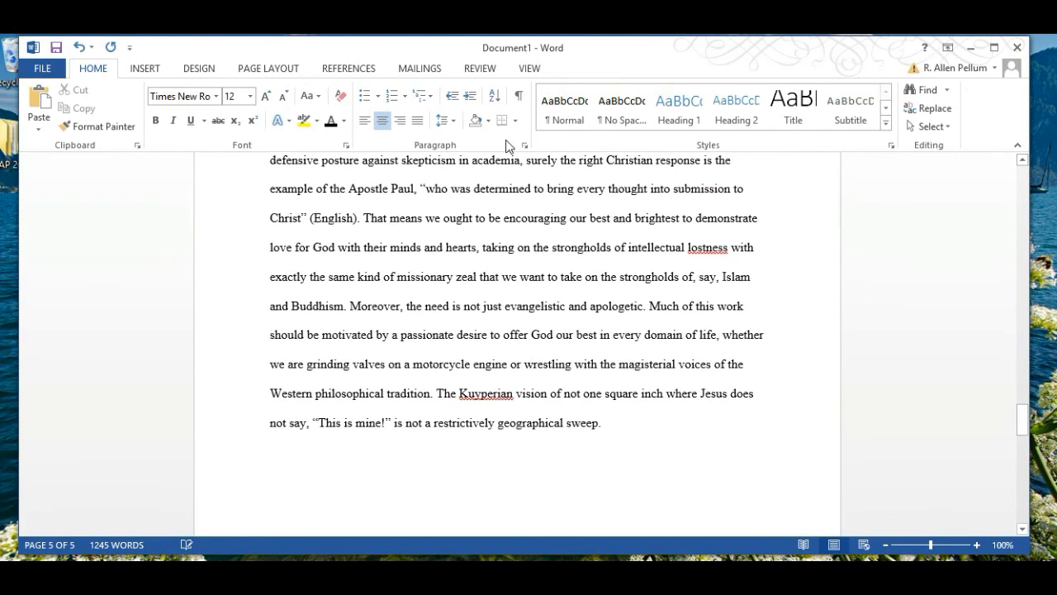
pyautogui.scroll(10, 506, 261)
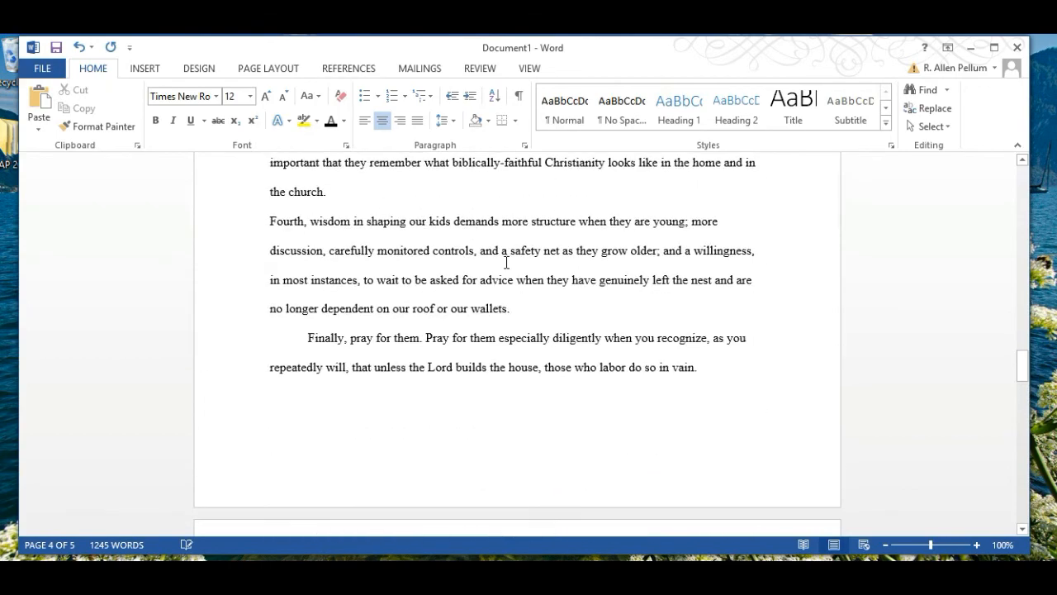
pyautogui.scroll(12, 533, 264)
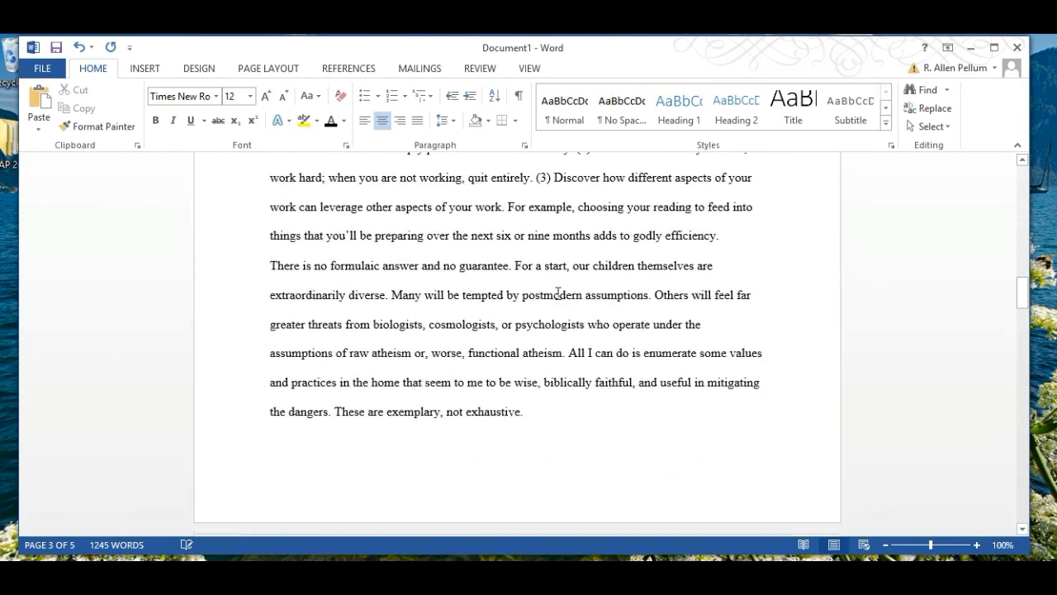
pyautogui.scroll(6, 561, 293)
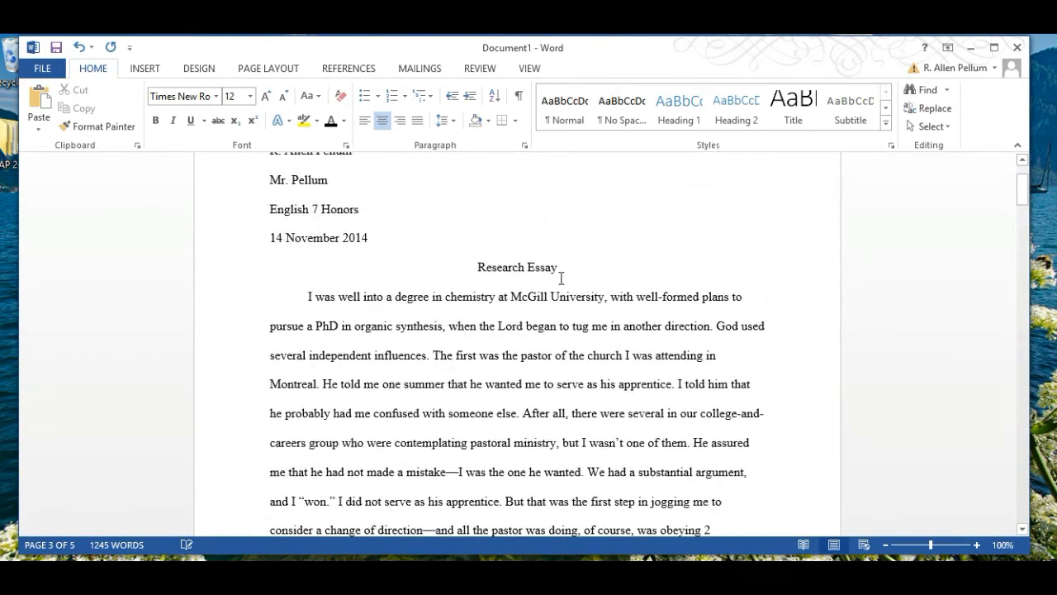